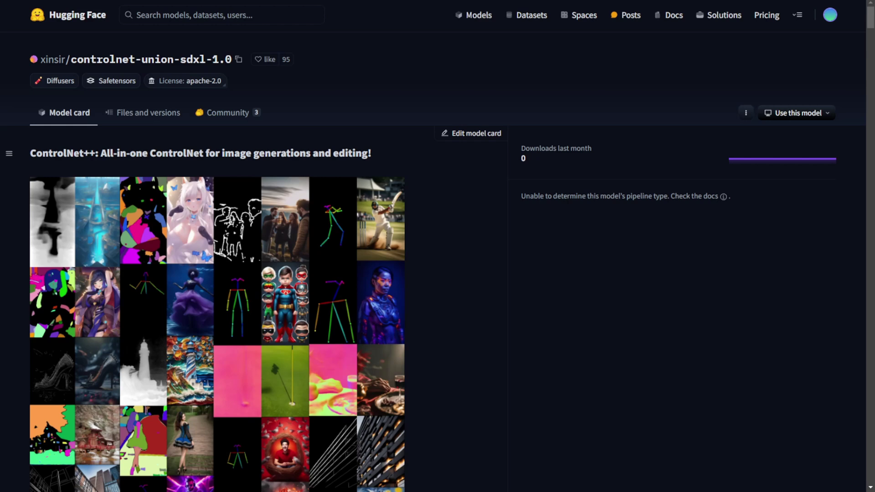
Scroll the controlnet-union-sdxl-1.0 model card past the example grid to the Network Architecture diagram
scroll(433, 246, down, 3)
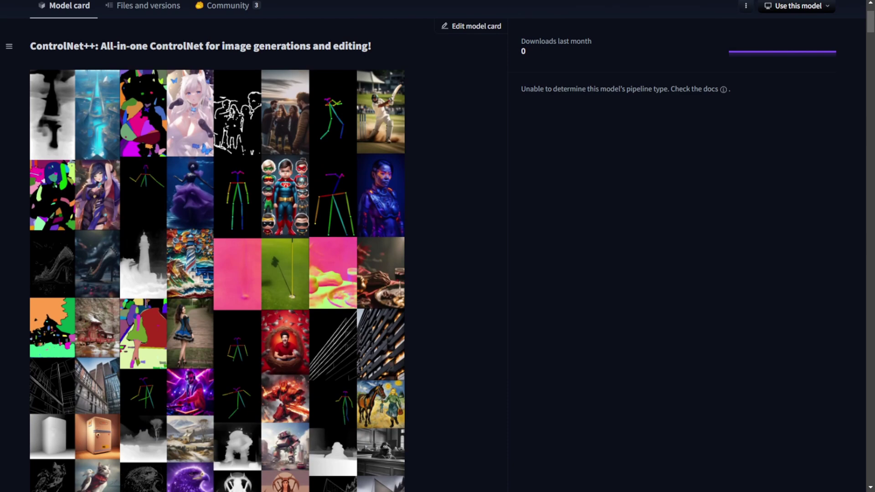
scroll(433, 246, down, 3)
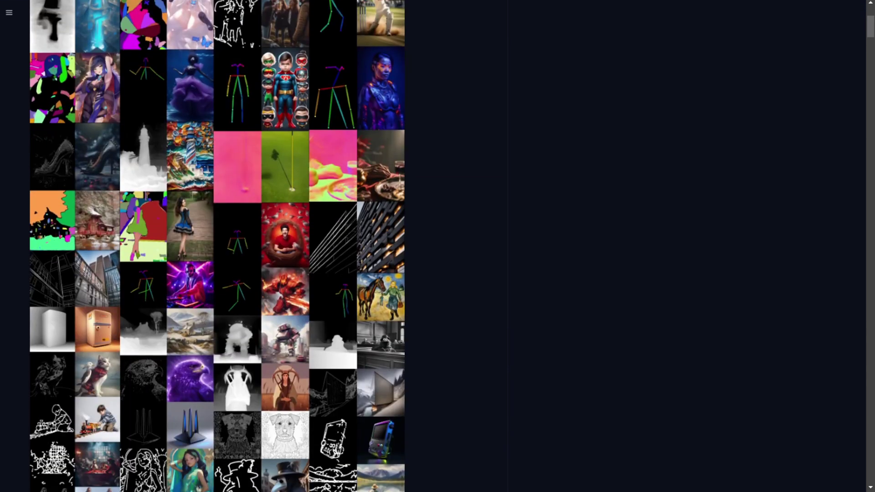
scroll(433, 246, up, 5)
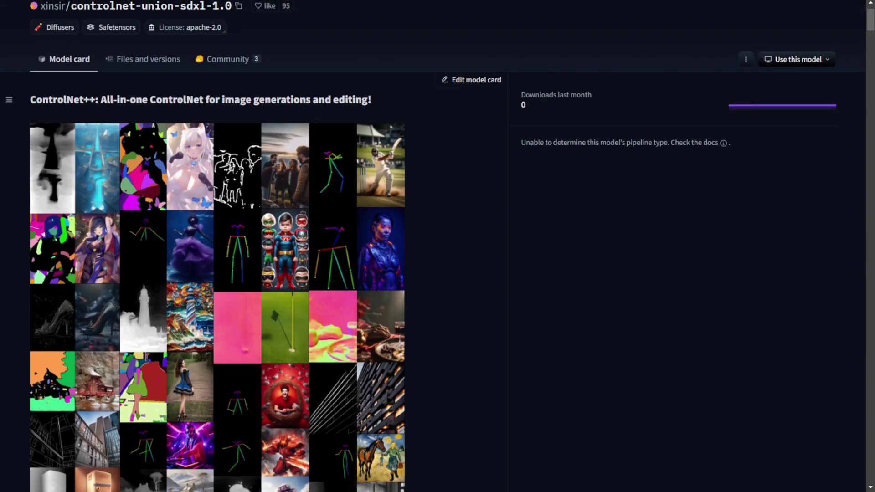
scroll(433, 246, down, 9)
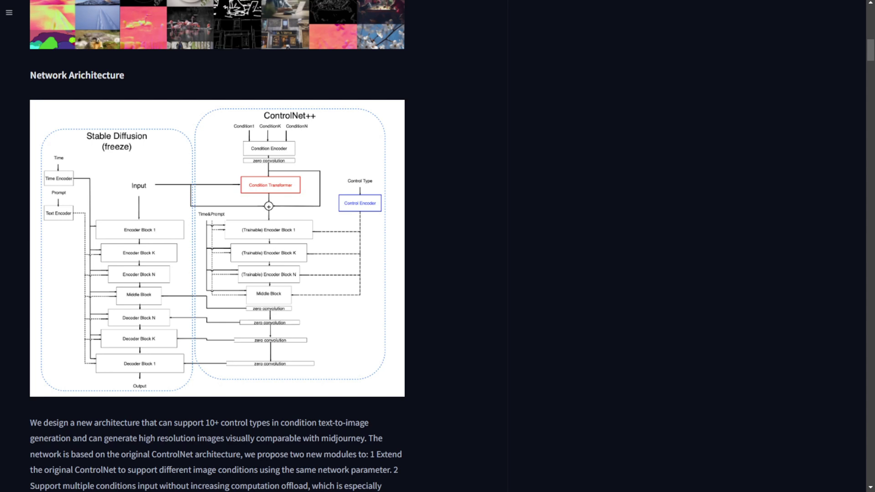
Browse the Openpose, Depth, Canny, Lineart, Scribble, Hed and Softedge example galleries, then reload to the top
scroll(217, 246, down, 10)
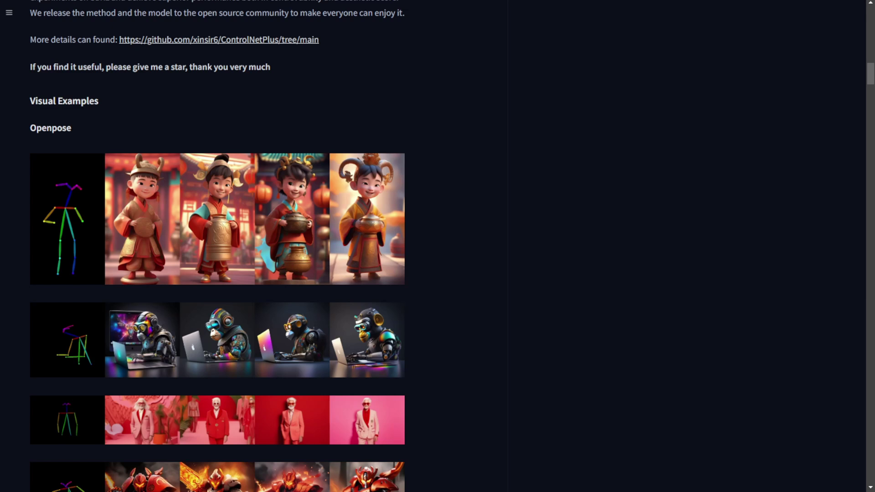
scroll(216, 246, down, 12)
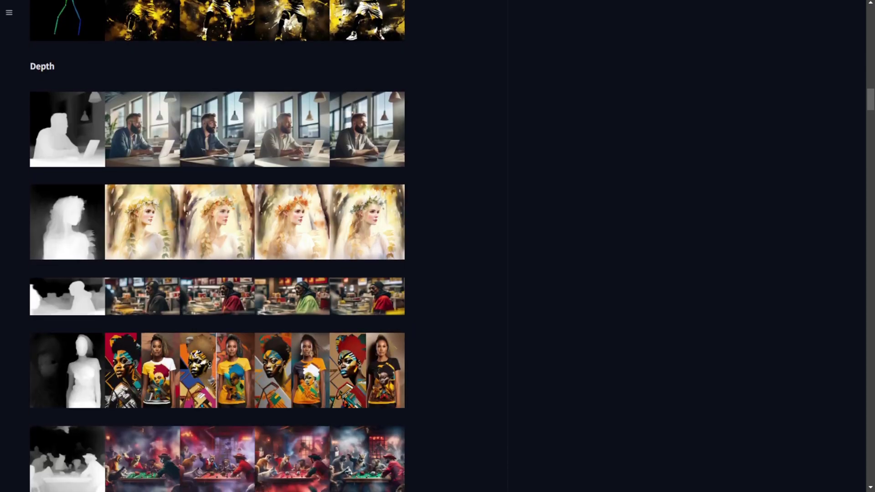
scroll(216, 246, down, 7)
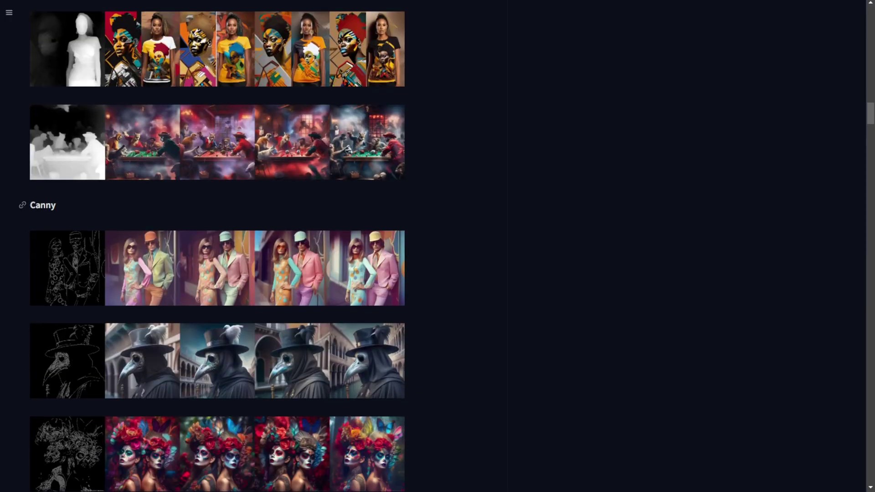
scroll(217, 246, down, 7)
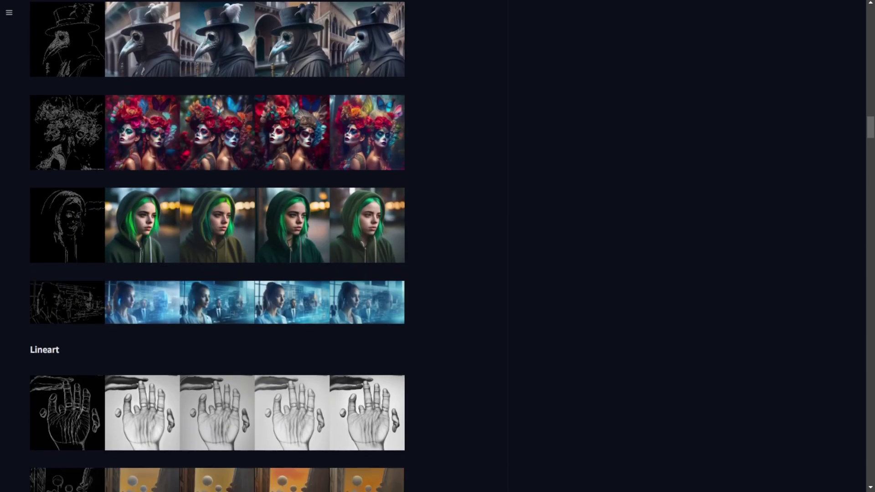
scroll(216, 246, down, 7)
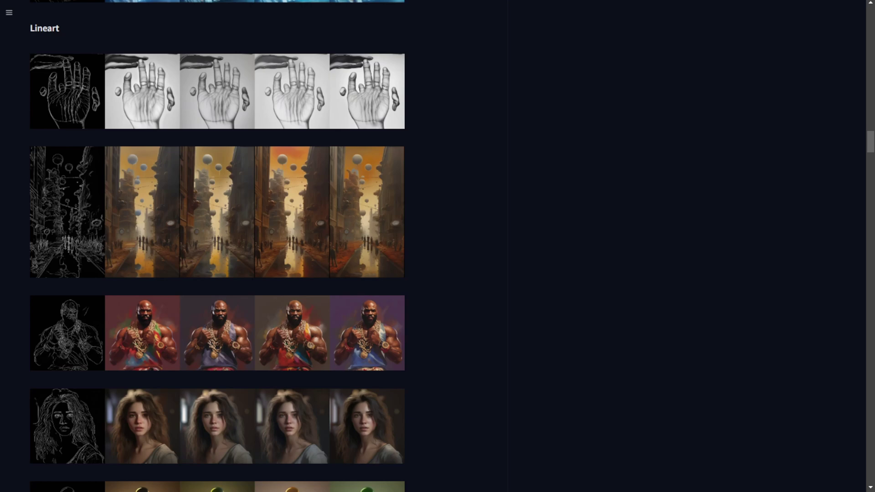
scroll(216, 246, down, 8)
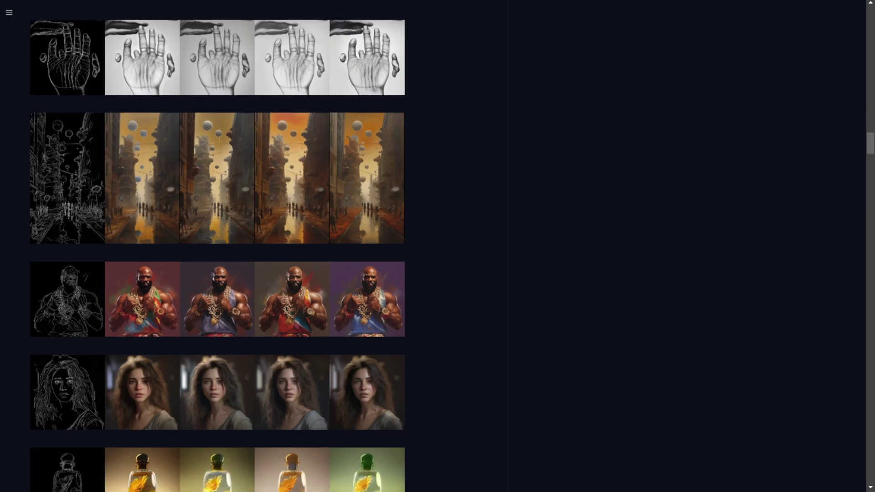
scroll(217, 246, down, 10)
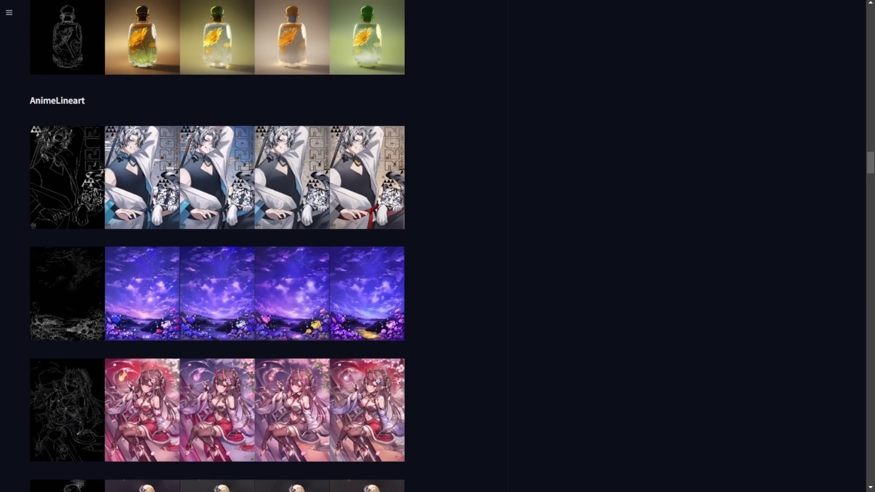
scroll(217, 246, down, 5)
scroll(217, 246, down, 5)
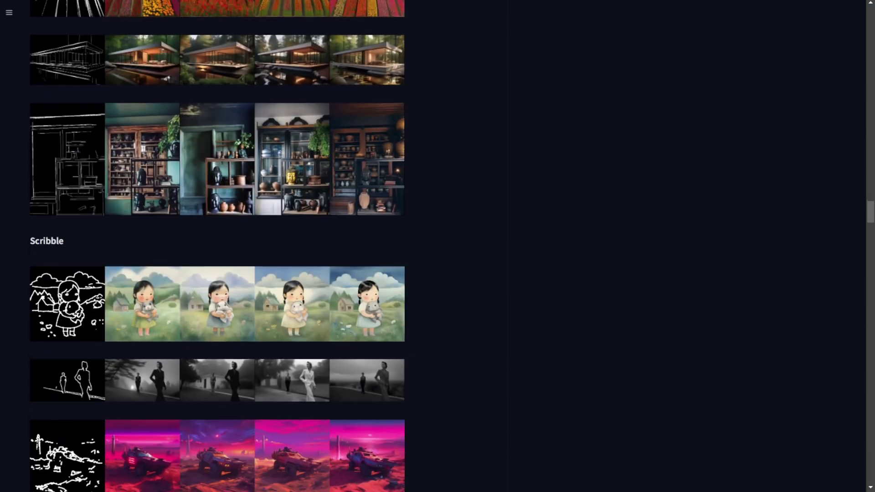
scroll(217, 246, down, 4)
scroll(217, 246, down, 8)
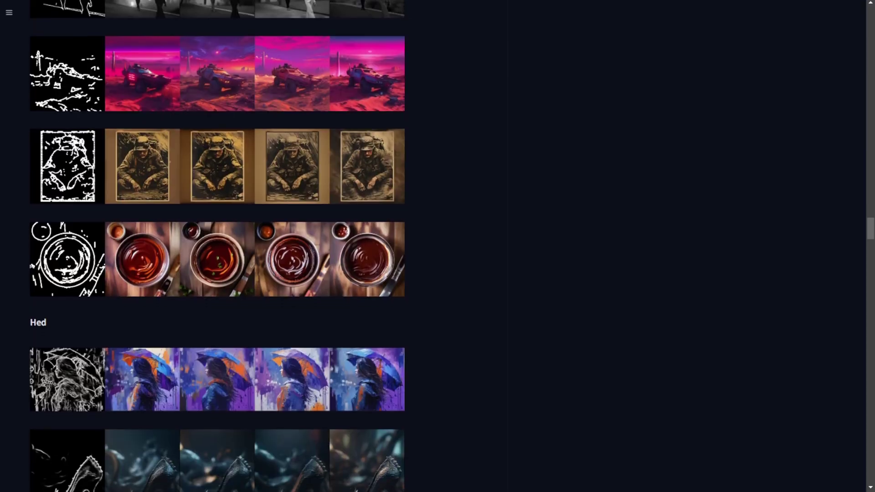
scroll(217, 246, down, 4)
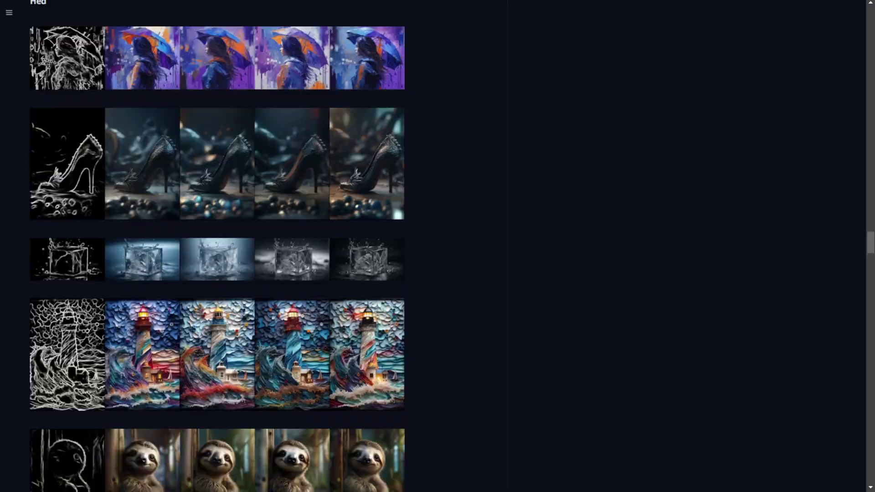
scroll(217, 246, down, 7)
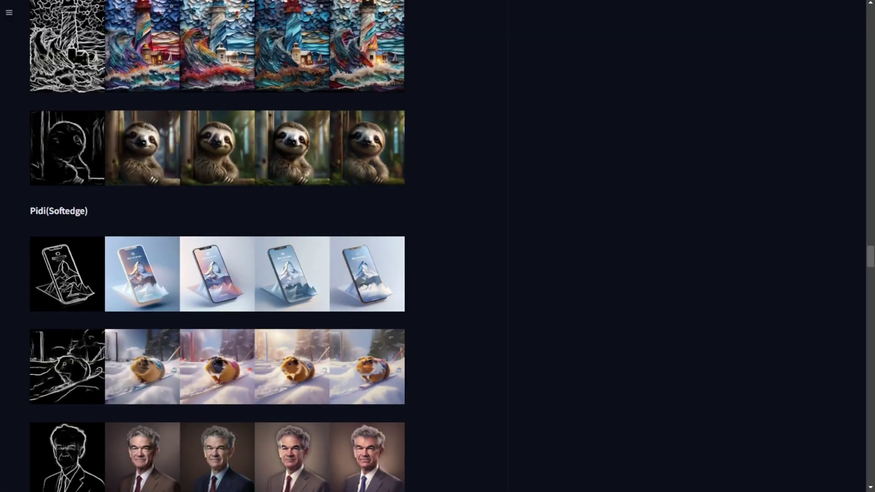
scroll(430, 119, down, 10)
key(F5)
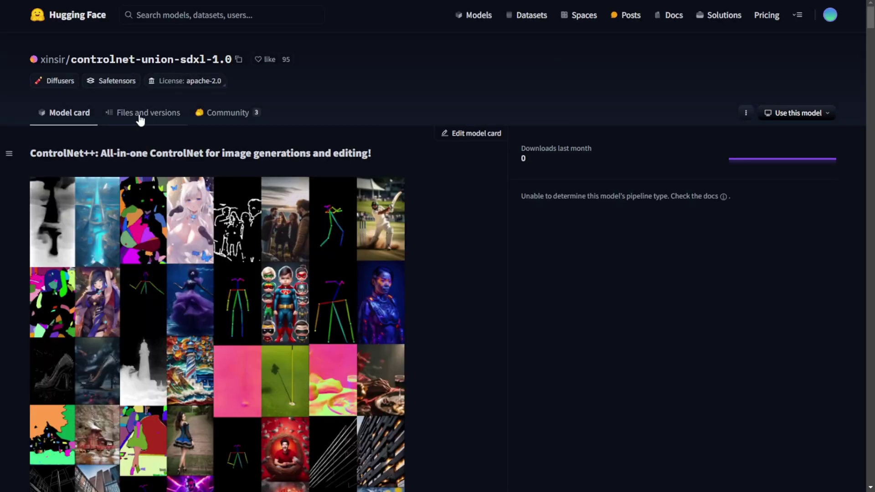
Open Files and versions and highlight the 2.51 GB diffusion_pytorch_model.safetensors file name
click(142, 113)
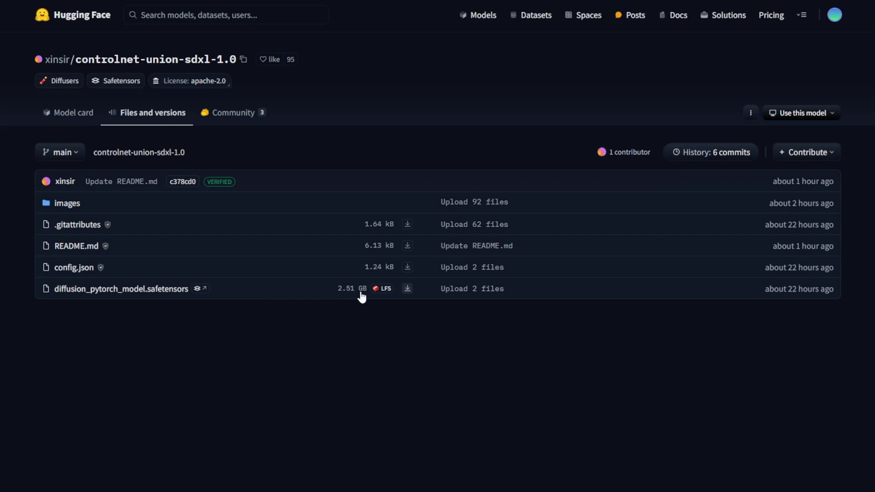
drag(239, 292, 54, 289)
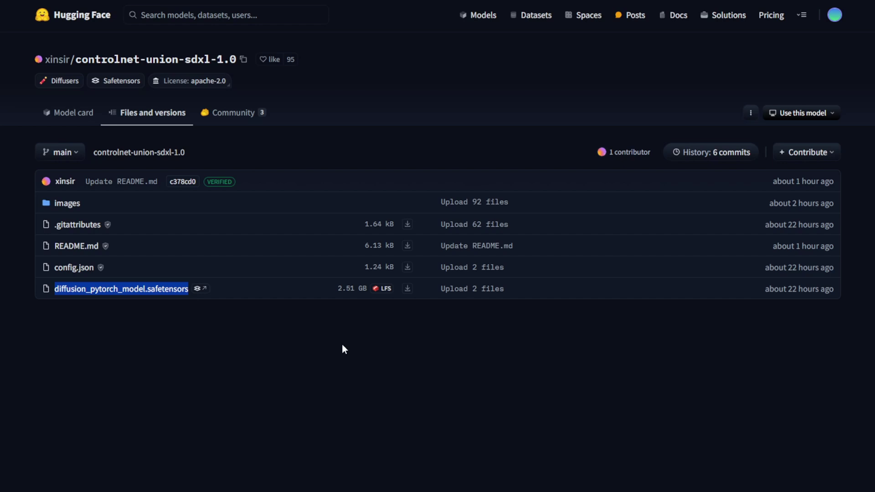
click(355, 318)
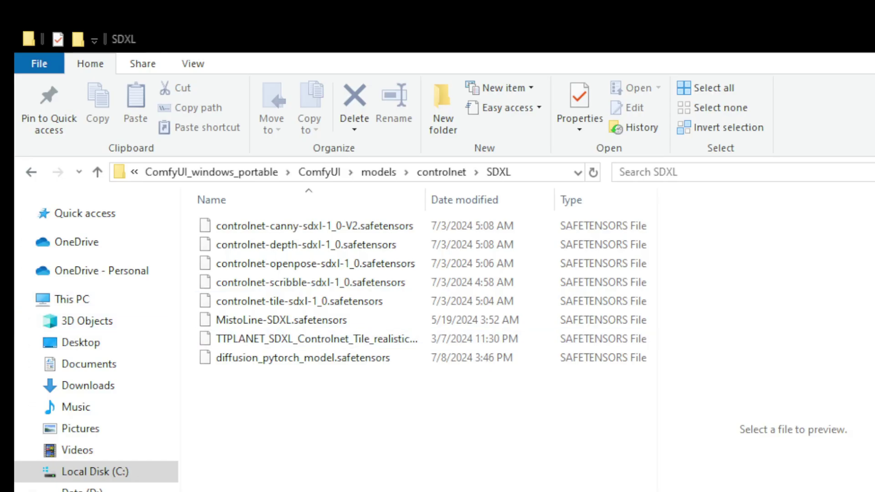
Rename the model to Controlnet-union-sdxl-1.safetensors, then select run_nvidia_gpu.bat in ComfyUI_windows_portable
click(315, 360)
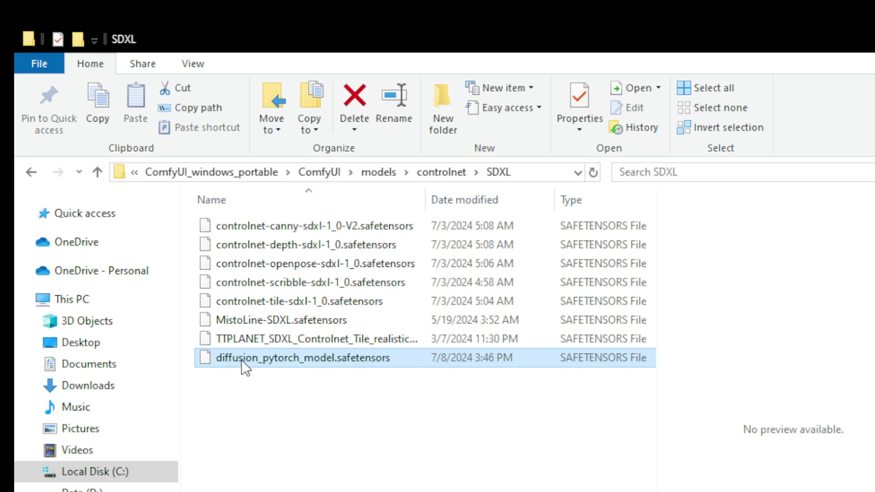
click(325, 362)
key(BackSpace)
text(Control)
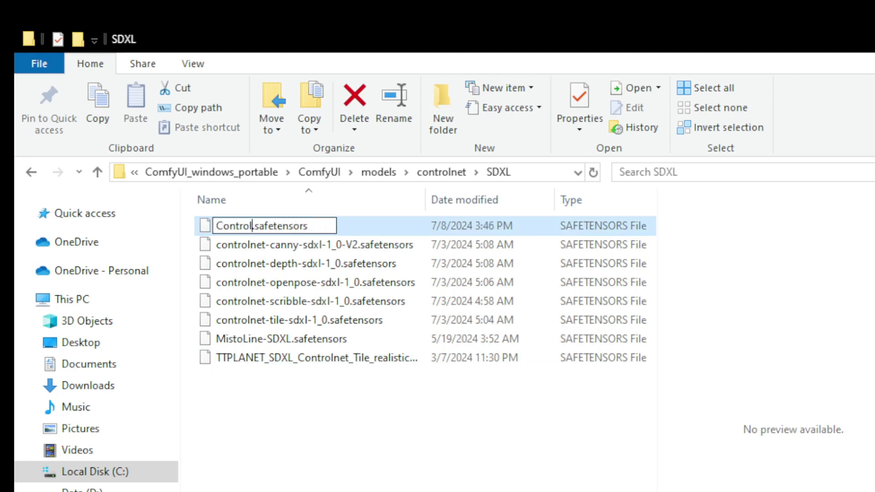
text(net-union-sdxl-1)
key(Return)
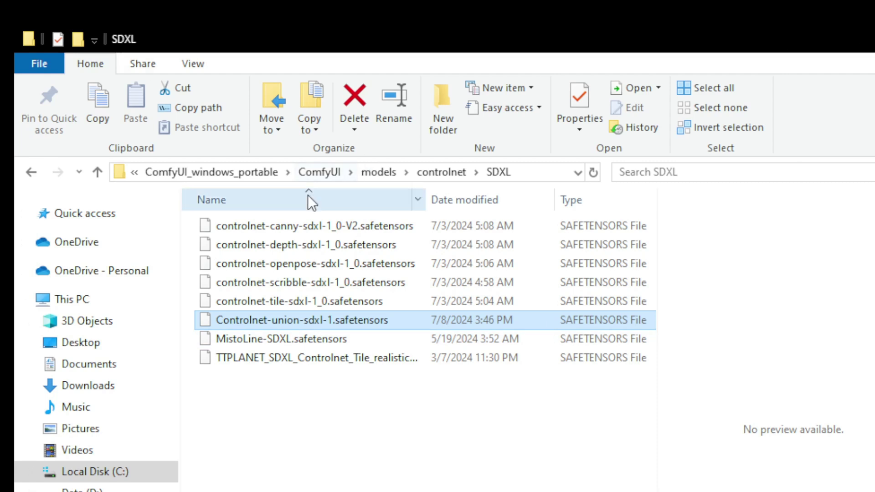
click(239, 172)
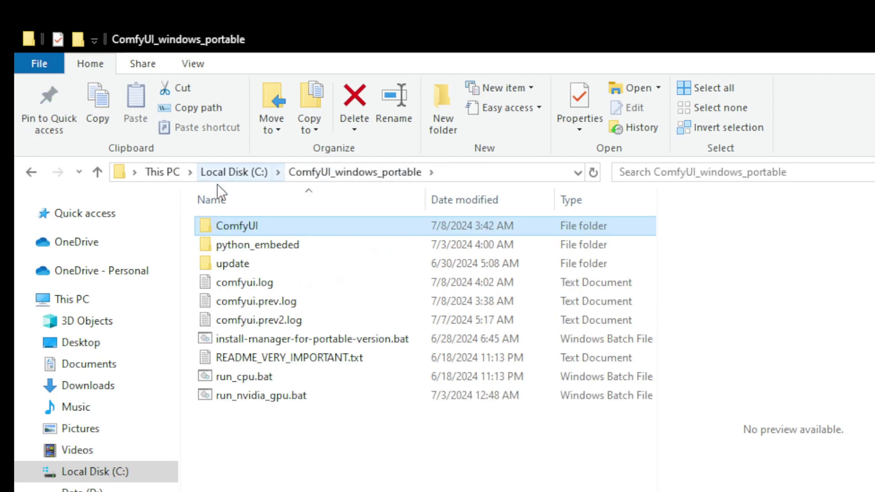
click(273, 394)
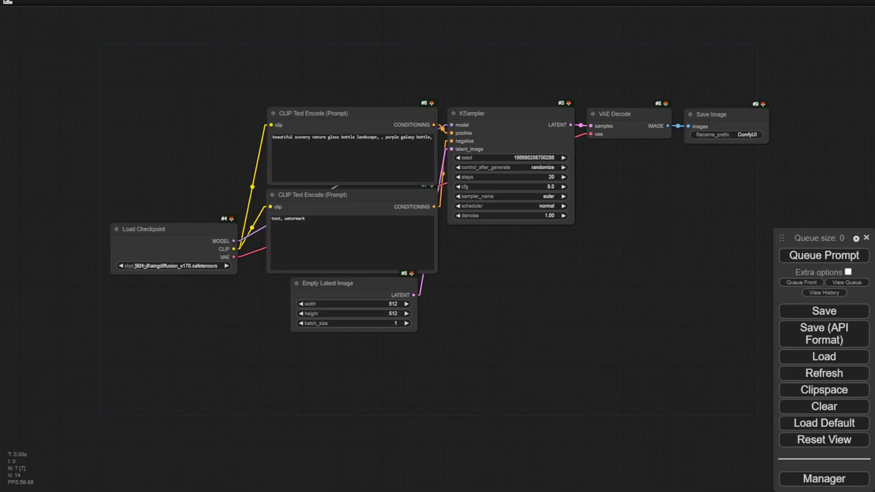
Replace Save Image with a Preview Image fed by VAE Decode and shift KSampler right
click(714, 120)
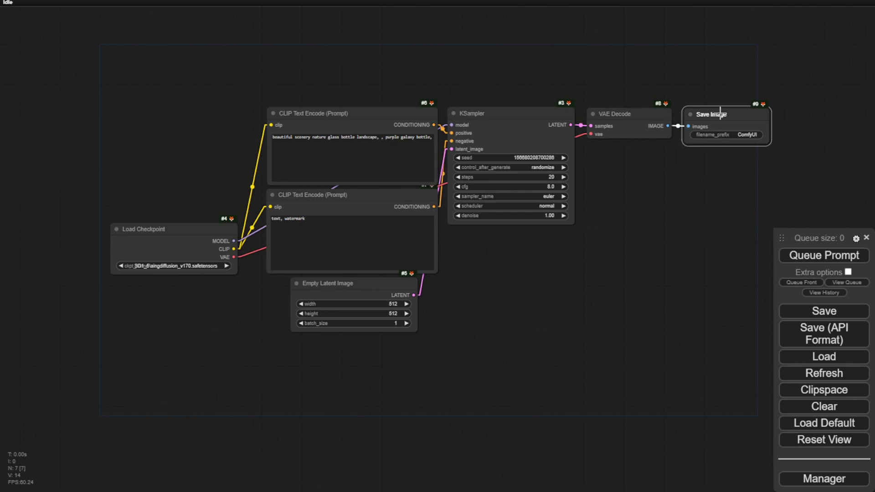
key(Delete)
drag(671, 126, 697, 116)
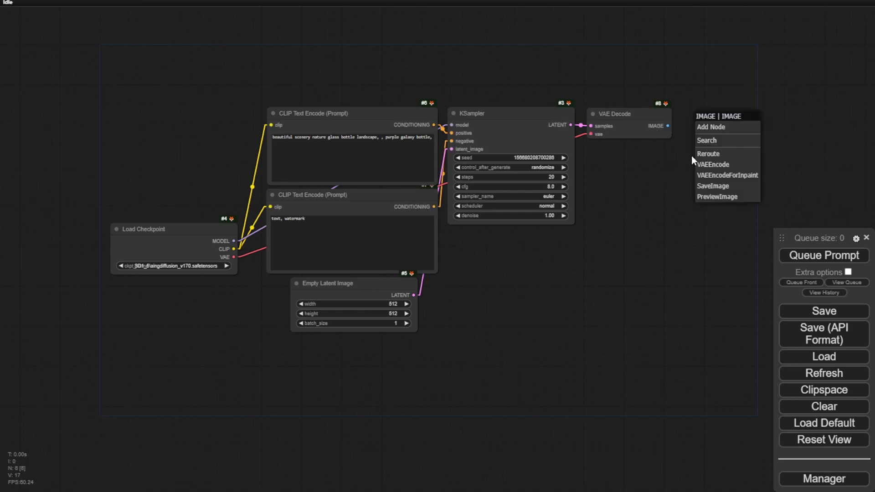
click(722, 201)
scroll(699, 187, up, 5)
scroll(455, 318, down, 5)
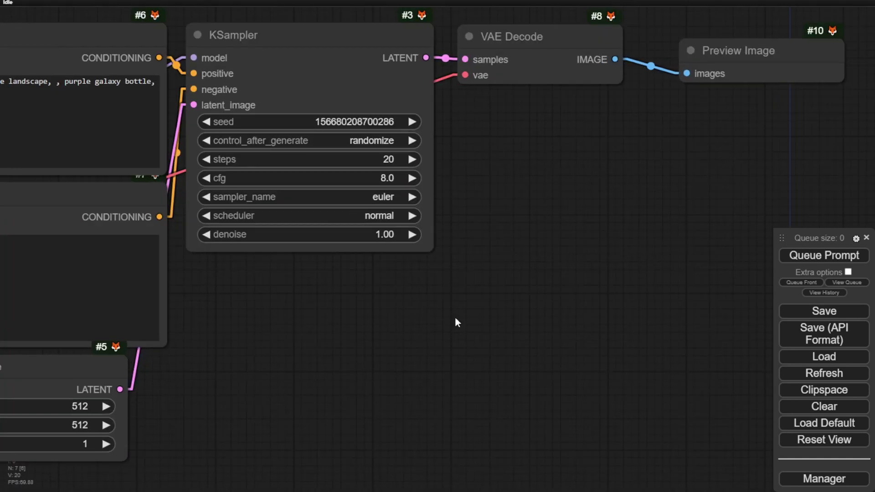
drag(558, 168, 600, 170)
click(395, 97)
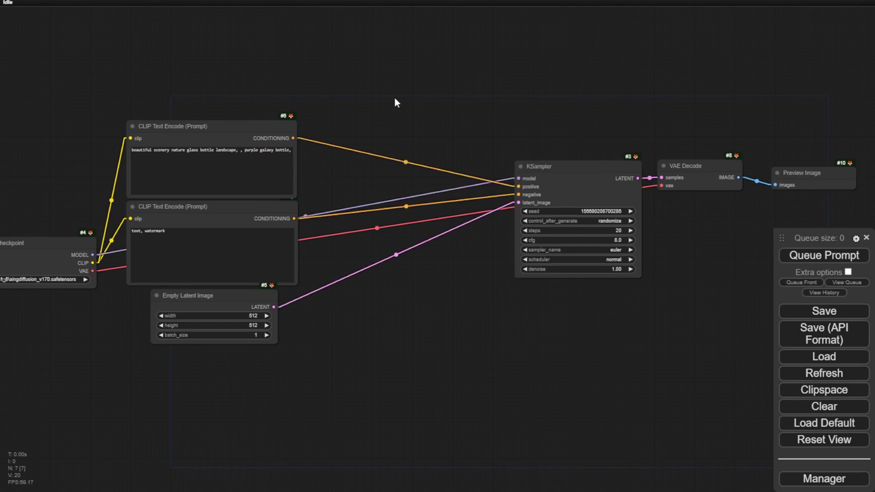
Add an Apply Advanced ControlNet node from a 'Controlnet' search and place it above the graph
double_click(369, 336)
double_click(387, 324)
text(Controlnet)
click(461, 379)
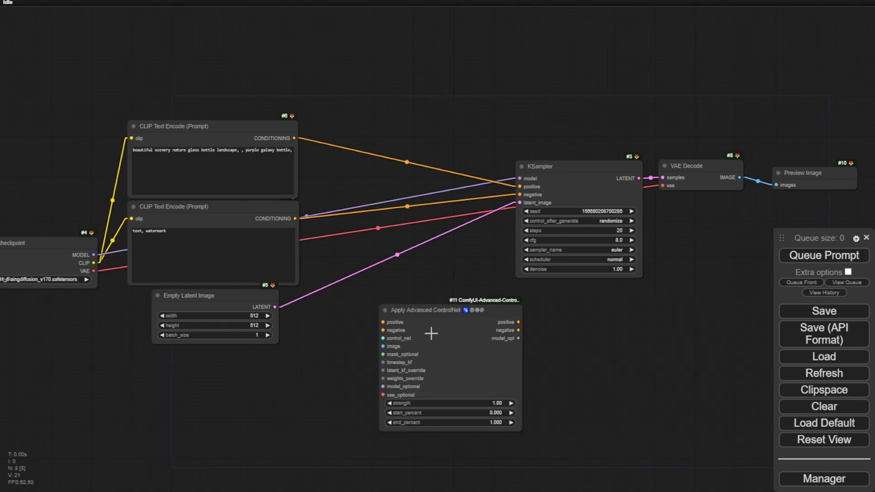
drag(441, 311, 399, 167)
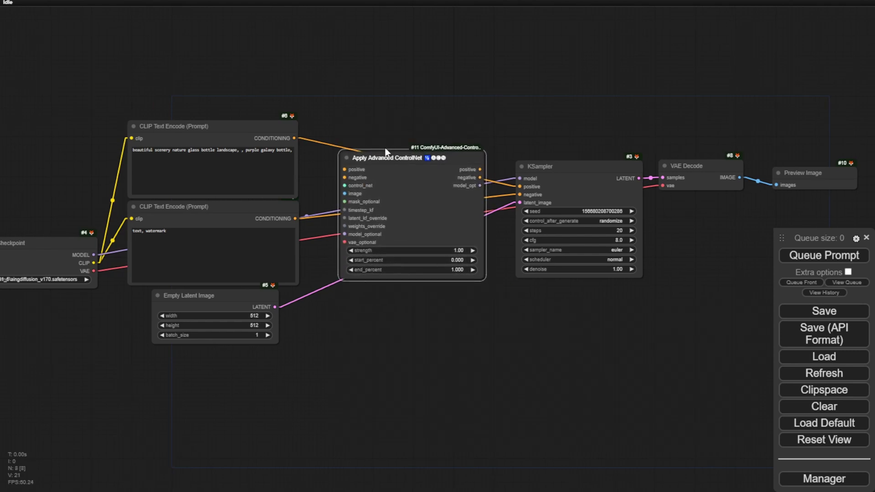
scroll(387, 146, up, 8)
drag(305, 226, 349, 67)
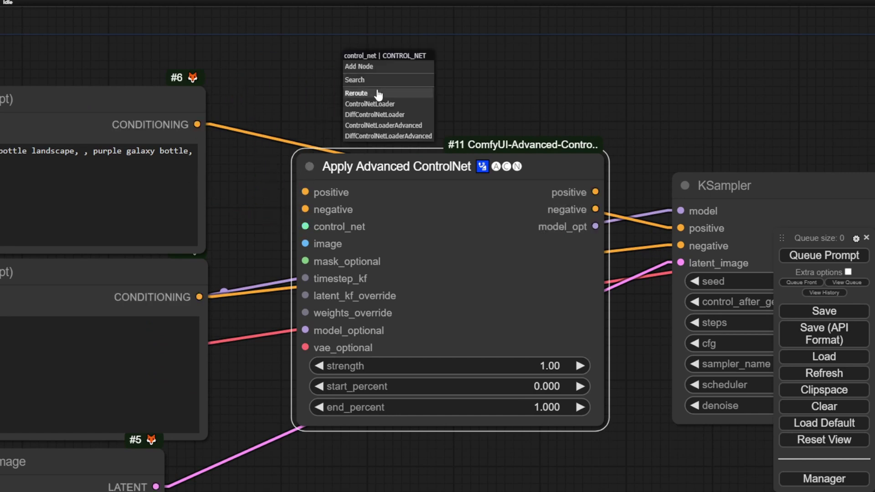
Attach a Load ControlNet Model node to control_net, widened, set to SDXL\Controlnet-union-sdxl-1.safetensors
click(408, 103)
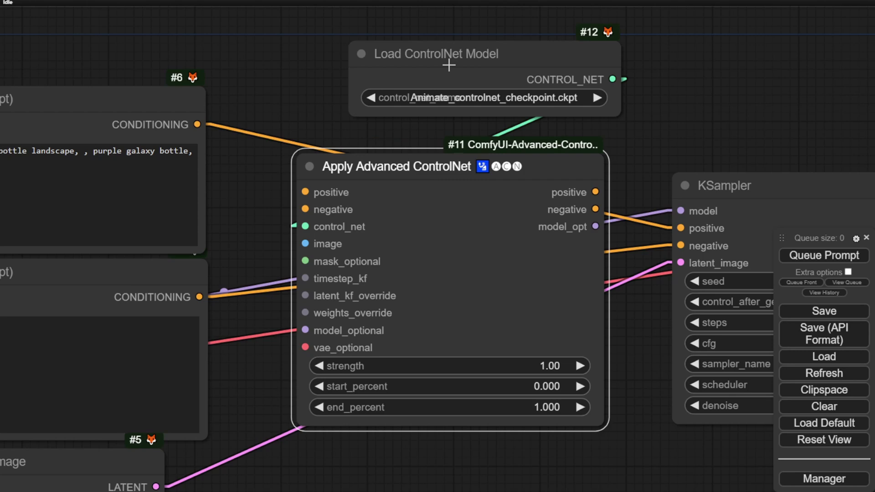
drag(457, 60, 400, 23)
drag(578, 56, 566, 193)
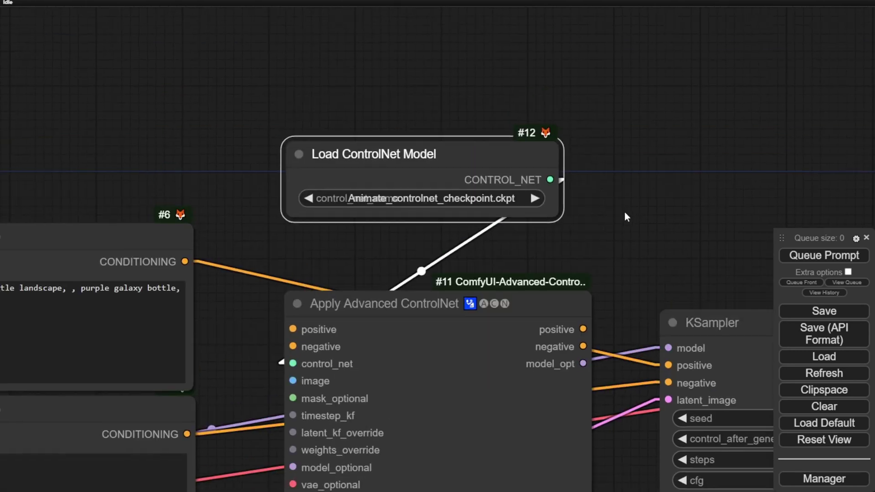
scroll(624, 219, down, 2)
drag(503, 168, 488, 124)
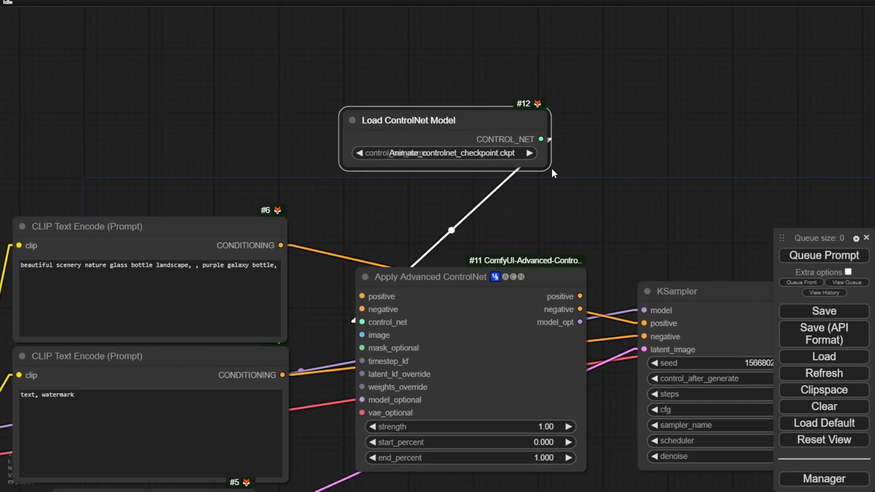
drag(550, 170, 642, 170)
click(572, 148)
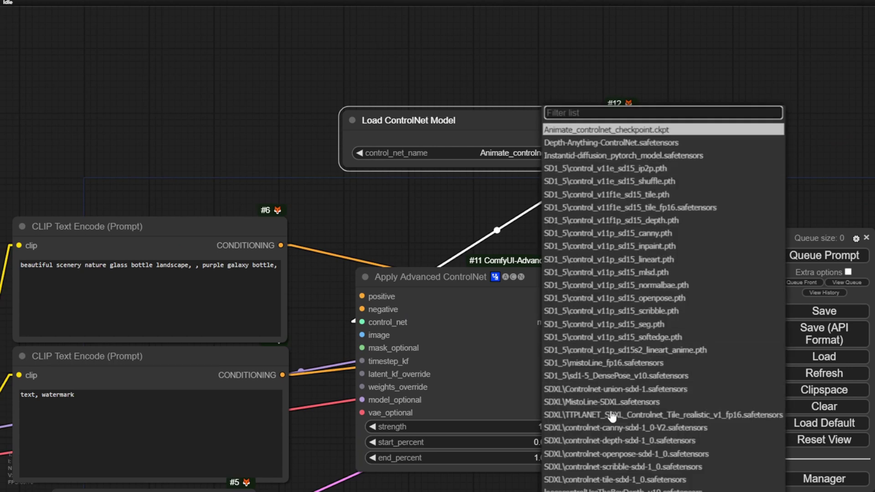
scroll(608, 399, up, 1)
scroll(611, 404, down, 5)
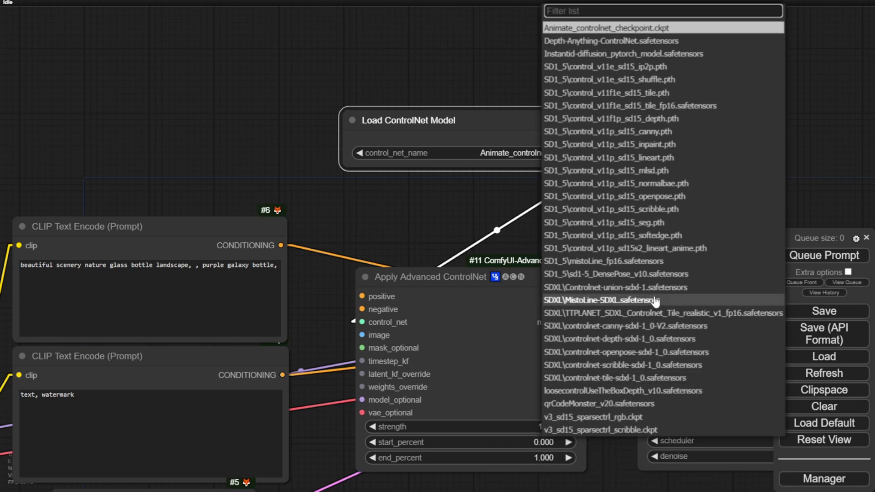
click(611, 288)
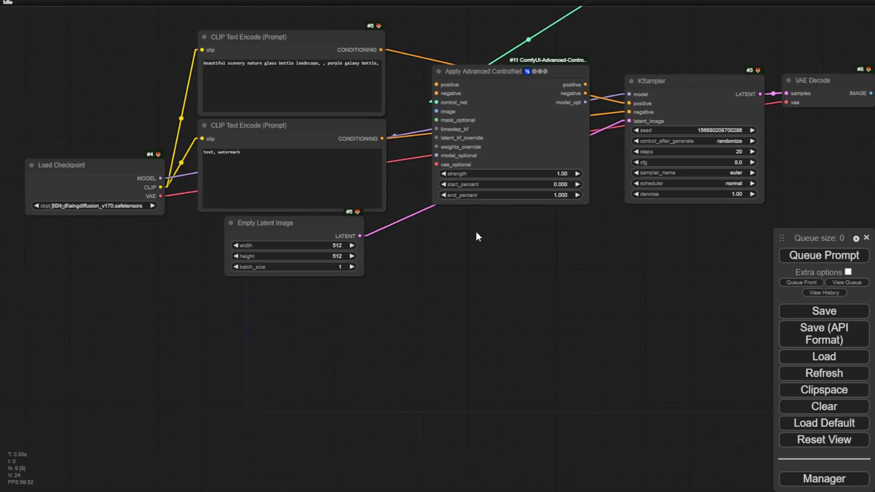
Add an OpenPose Pose preprocessor node beneath the Apply Advanced ControlNet
double_click(474, 221)
text(open)
key(Down)
key(Down)
key(Return)
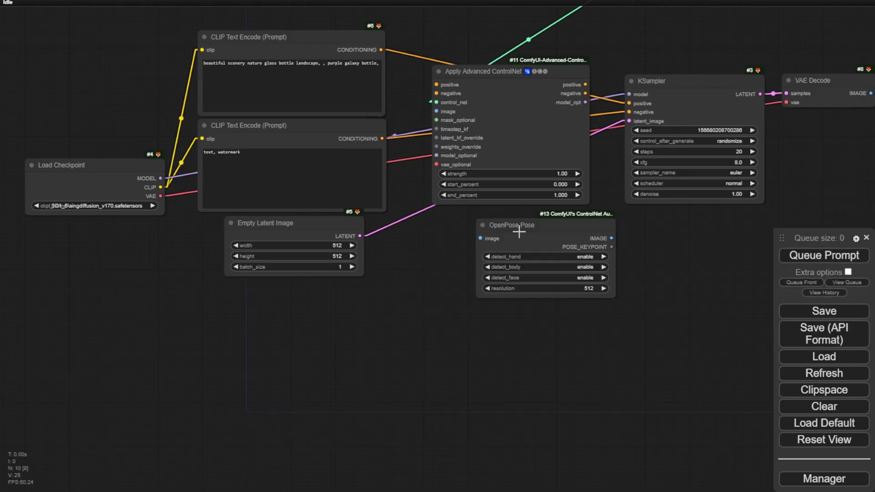
drag(518, 231, 482, 232)
click(353, 336)
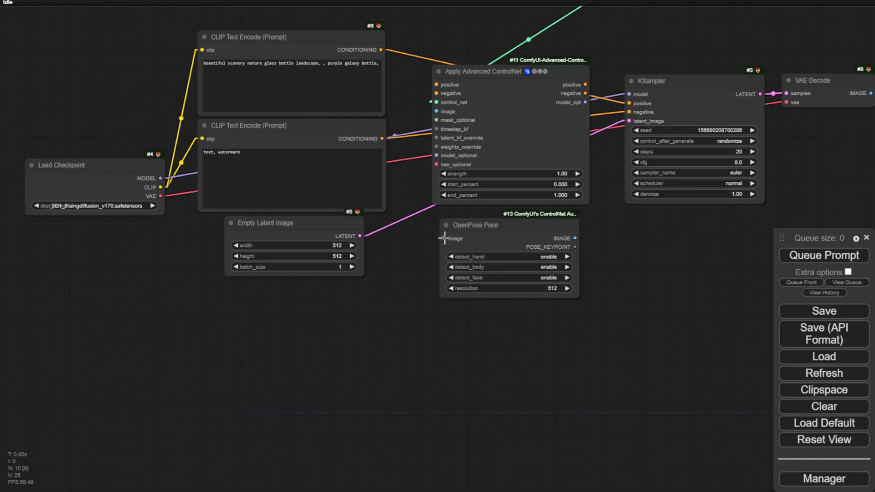
Set Load Checkpoint to the SDXL realvisxlV40_v40Bakedvae model and widen the node
scroll(377, 335, down, 3)
drag(375, 330, 460, 335)
drag(242, 210, 130, 136)
scroll(136, 181, up, 5)
drag(137, 182, 319, 230)
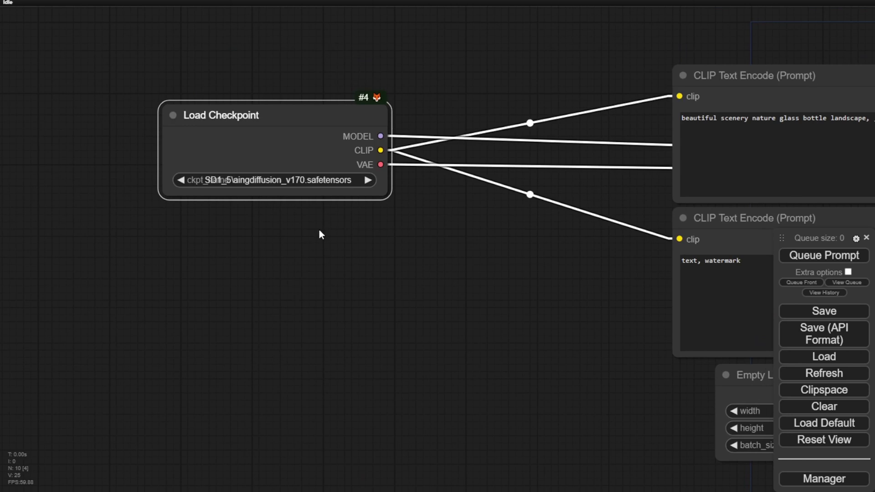
click(336, 180)
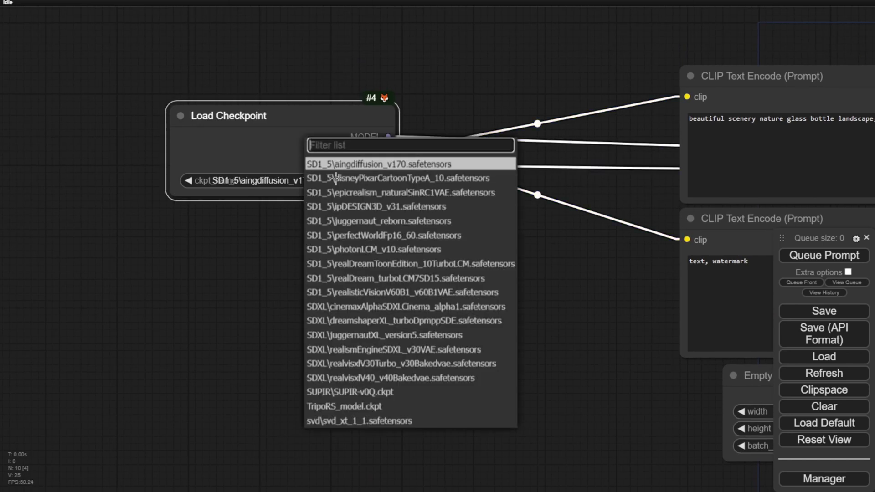
click(492, 379)
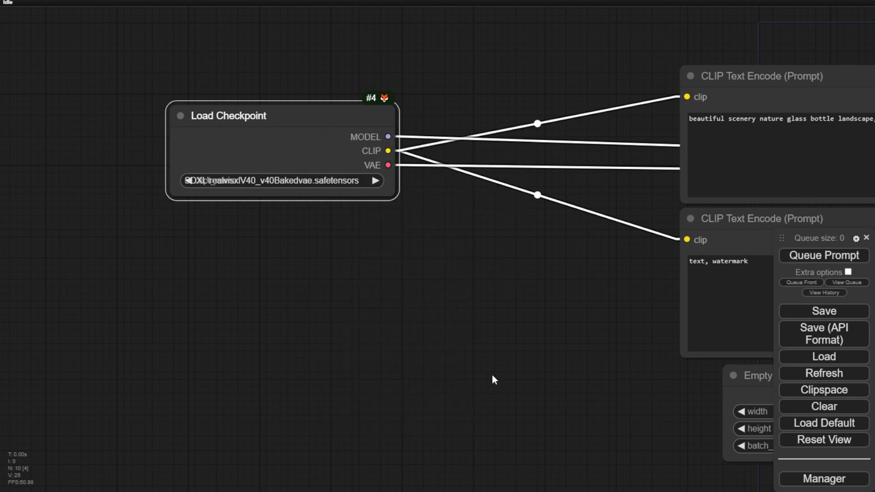
drag(394, 193, 480, 178)
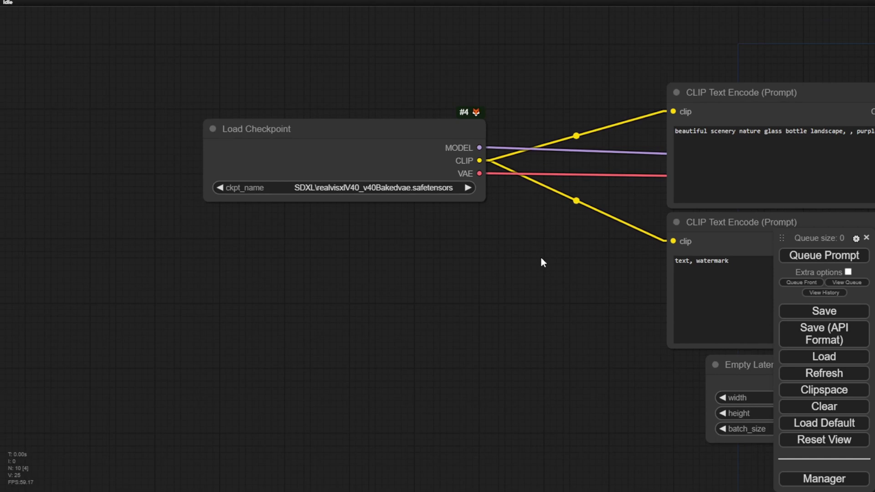
Replace the positive prompt with '1man' and move both prompts and Empty Latent Image left
scroll(540, 258, down, 2)
drag(540, 258, 177, 257)
click(398, 157)
key(ctrl+a)
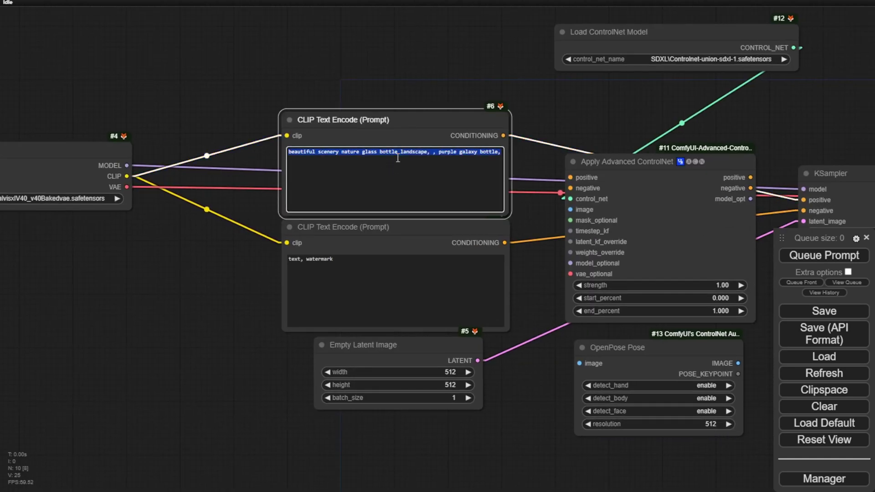
text(1man)
drag(341, 119, 225, 85)
drag(342, 226, 223, 215)
drag(395, 348, 252, 353)
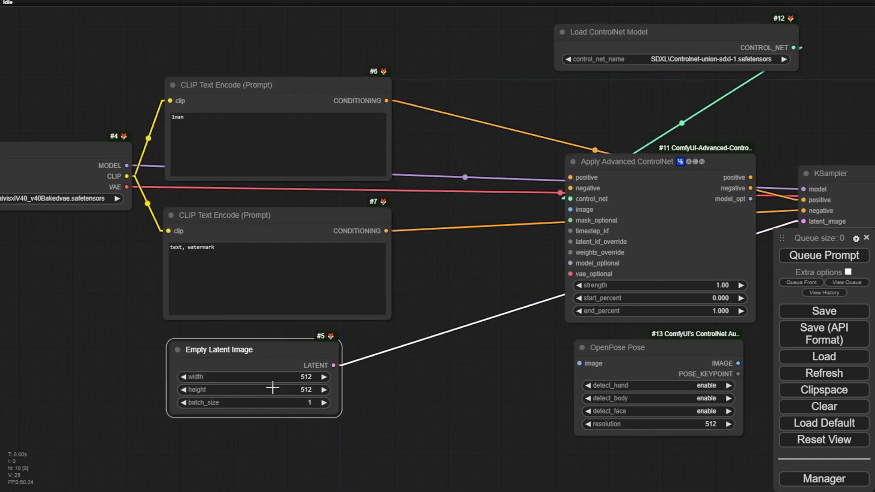
Set the Empty Latent Image size to width 768 and height 1024
scroll(361, 348, up, 4)
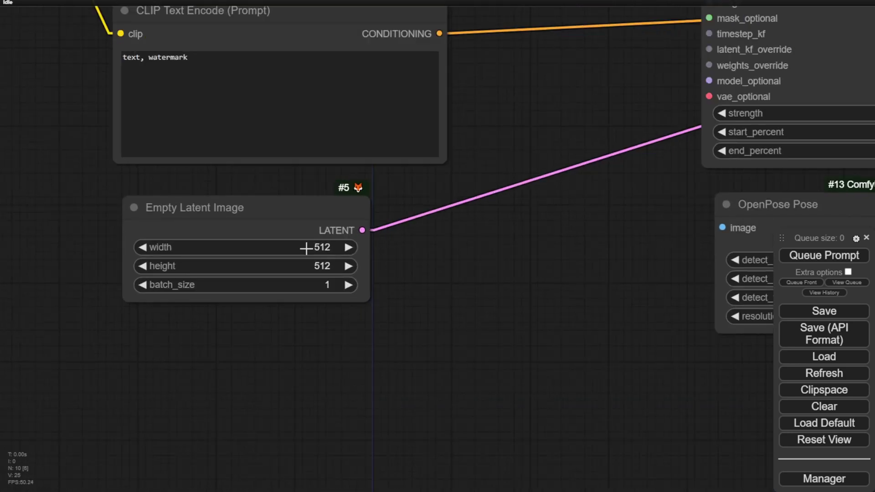
click(313, 247)
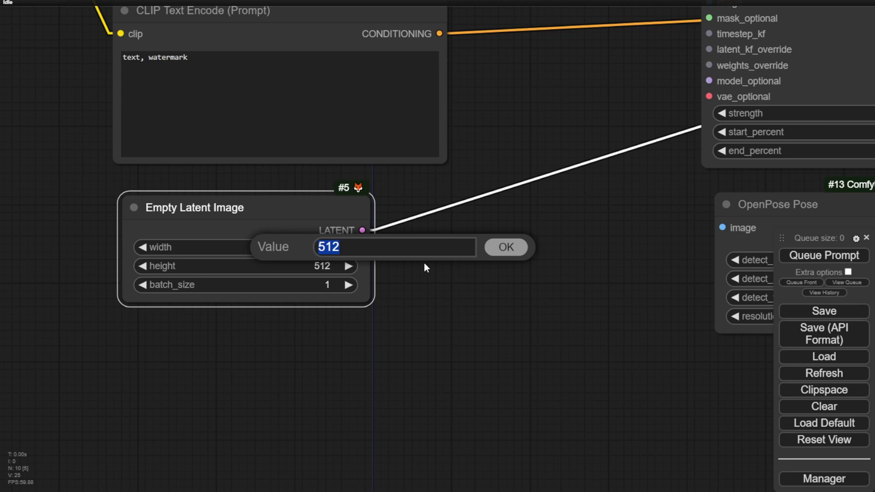
text(768)
key(Return)
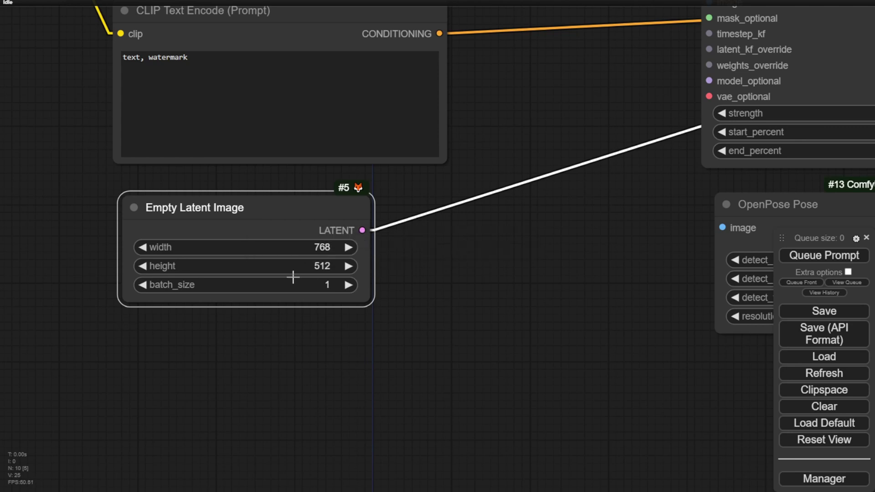
click(308, 267)
text(1024)
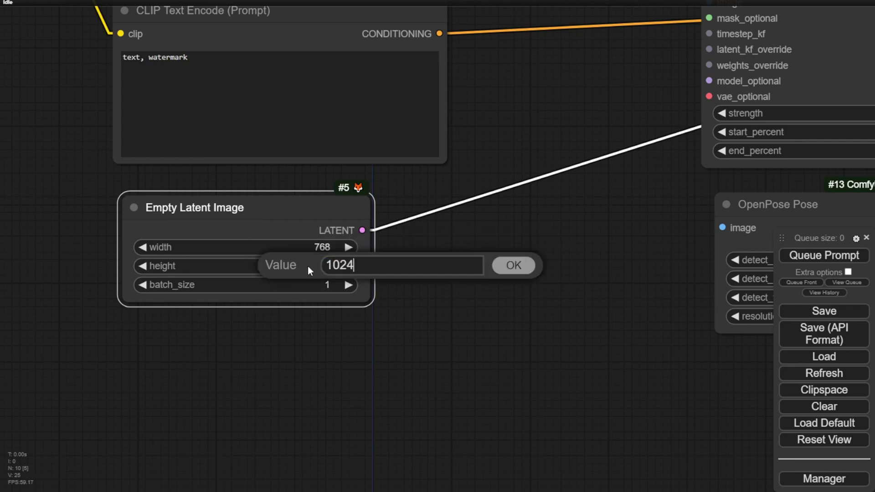
key(Return)
Feed OpenPose from a new Load Image node and connect the pose image to the ControlNet image input
scroll(502, 340, down, 3)
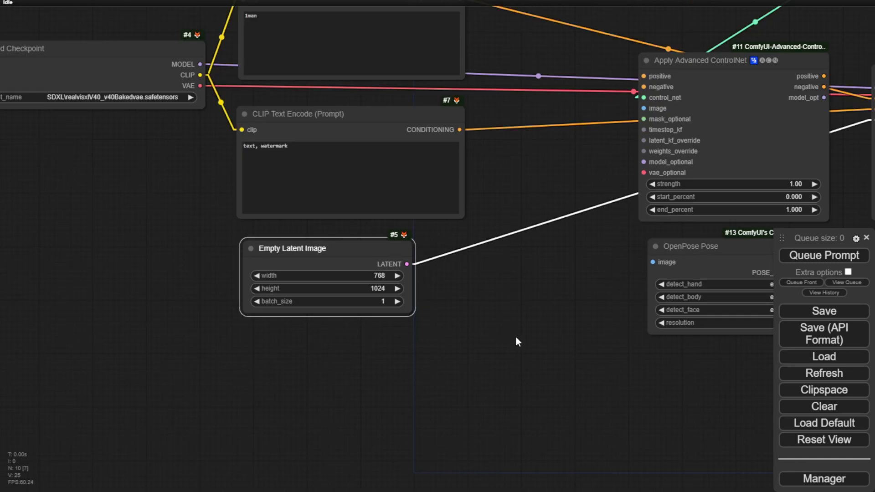
drag(515, 335, 242, 371)
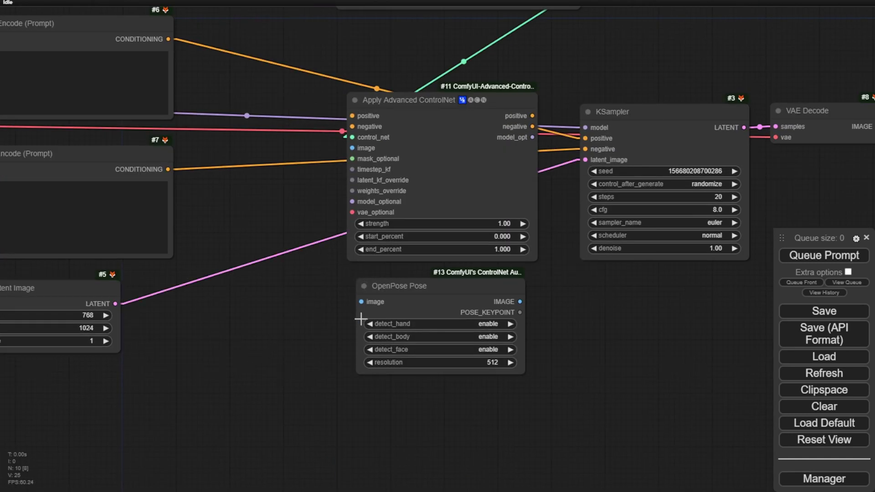
drag(287, 371, 400, 228)
drag(475, 158, 282, 206)
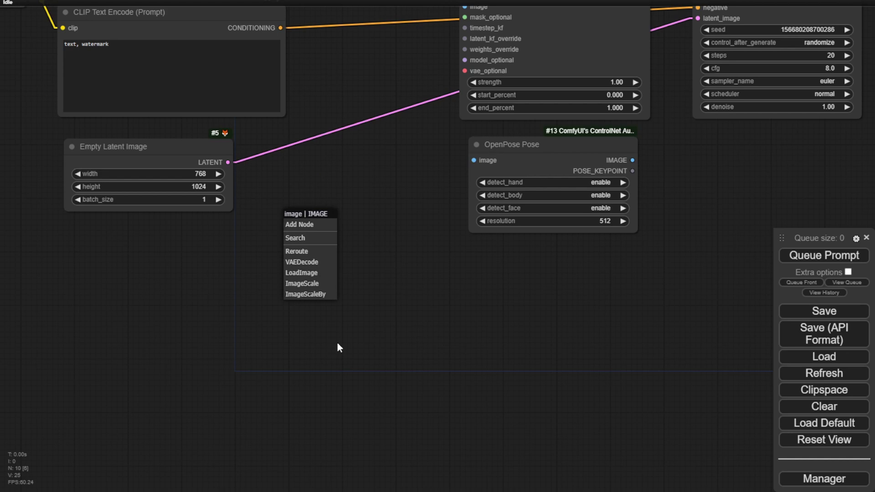
click(306, 295)
drag(306, 294, 225, 443)
drag(553, 364, 385, 153)
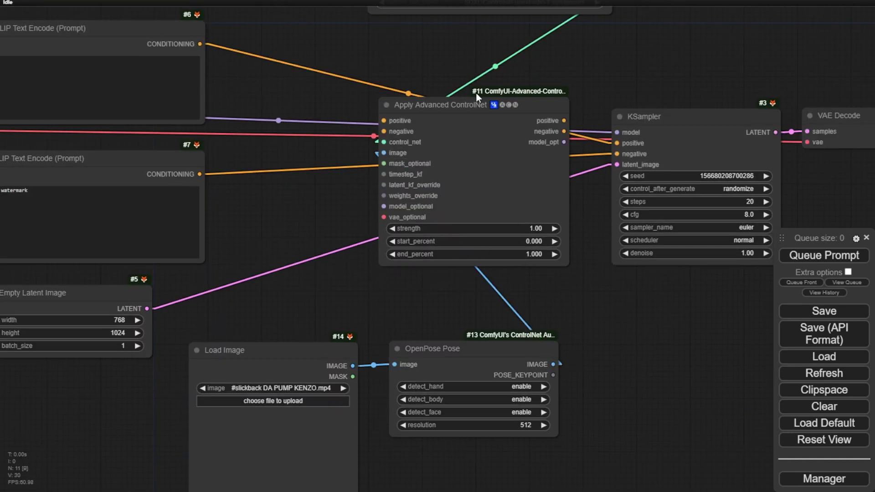
Route the positive and negative prompts through Apply Advanced ControlNet into KSampler
drag(483, 48, 490, 156)
drag(497, 92, 504, 144)
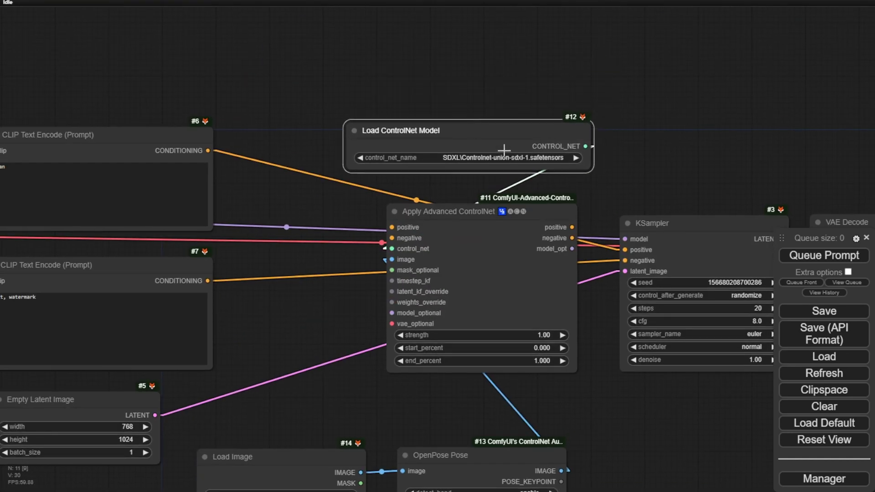
drag(631, 246, 397, 227)
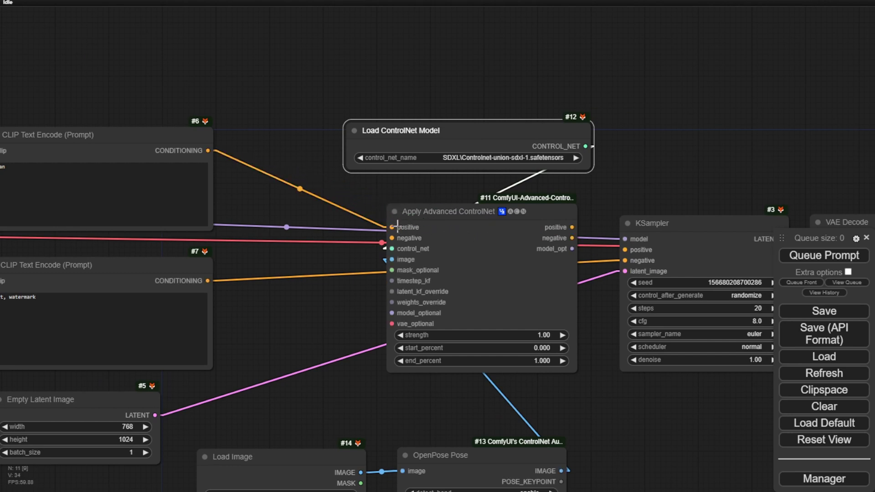
drag(625, 260, 391, 237)
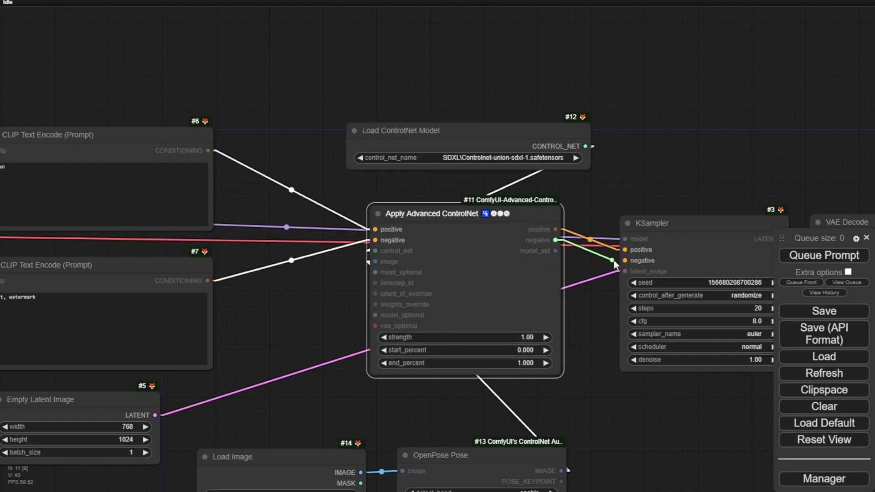
drag(615, 264, 621, 261)
drag(432, 213, 434, 241)
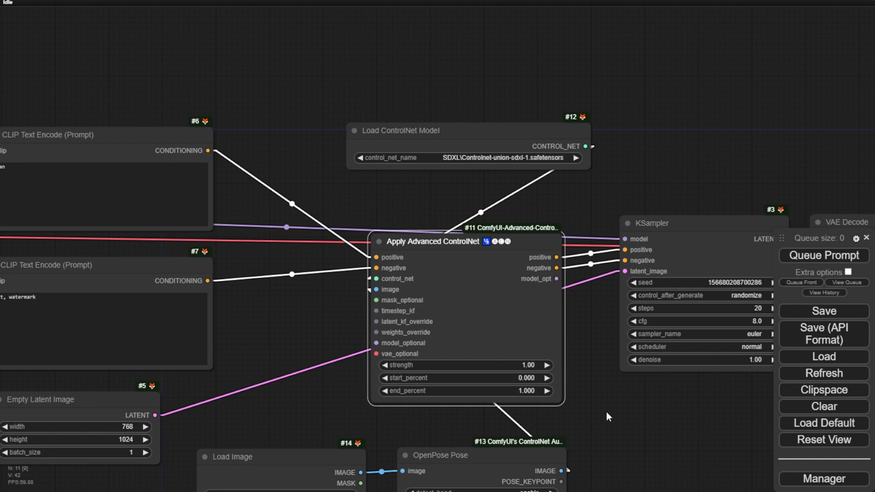
drag(612, 422, 619, 356)
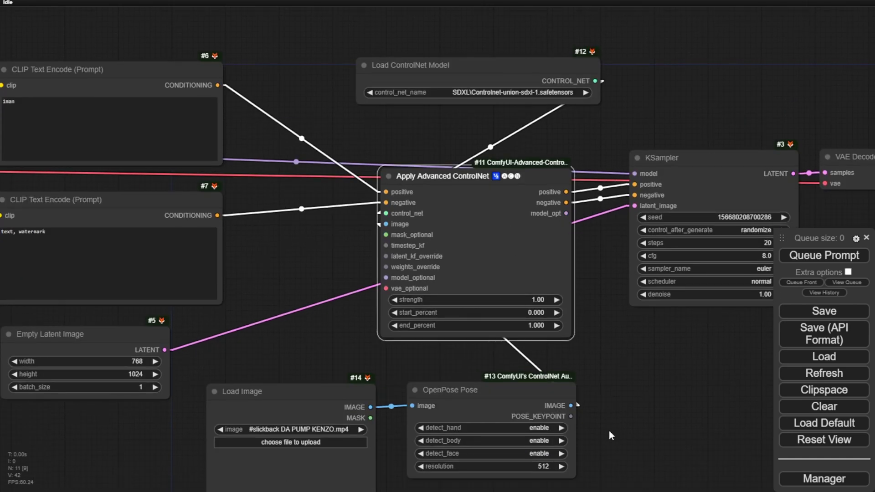
drag(617, 433, 640, 265)
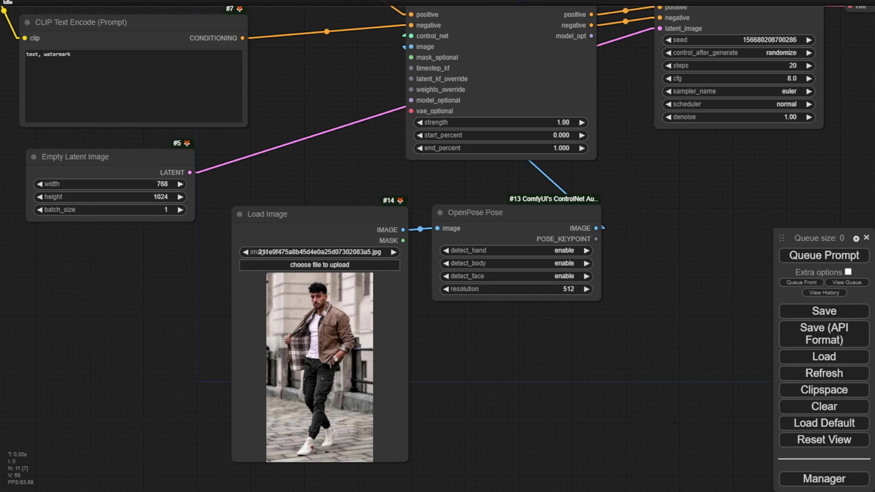
Queue the workflow to generate the first posed image
scroll(456, 420, down, 2)
scroll(419, 415, up, 2)
scroll(420, 415, down, 2)
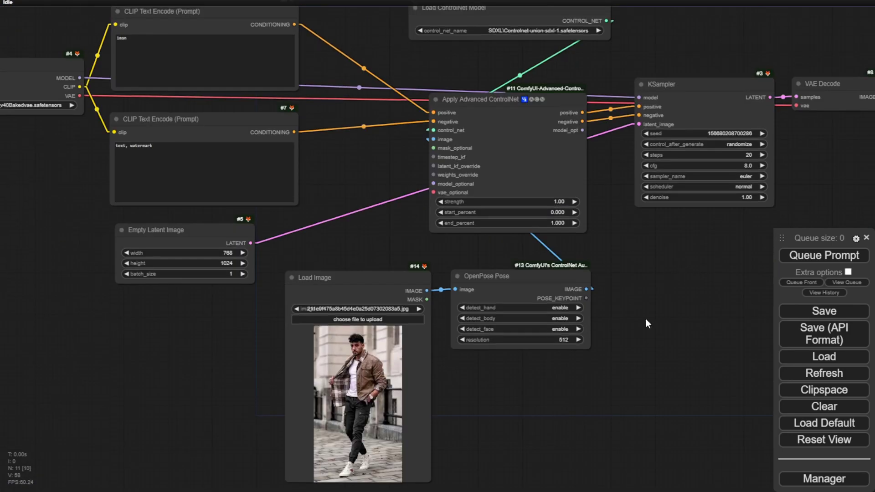
click(824, 255)
Enlarge the Preview Image node showing the suited man and place it beside the graph
scroll(534, 130, down, 3)
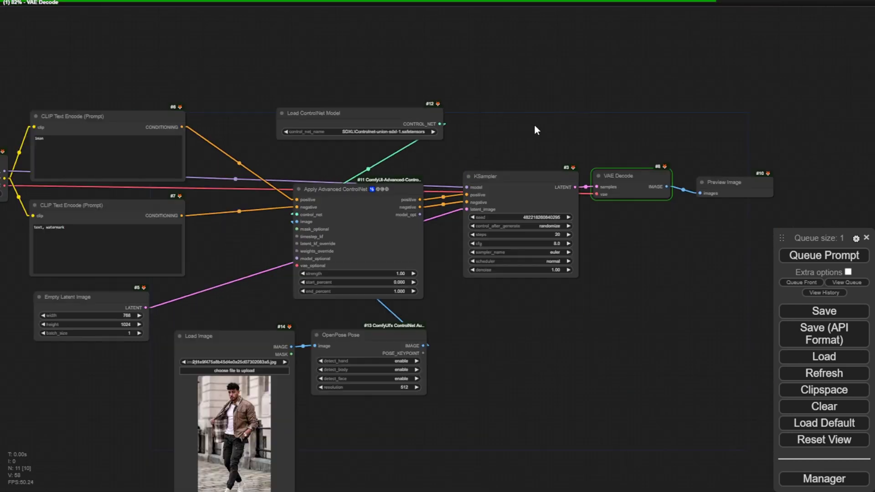
drag(535, 126, 449, 154)
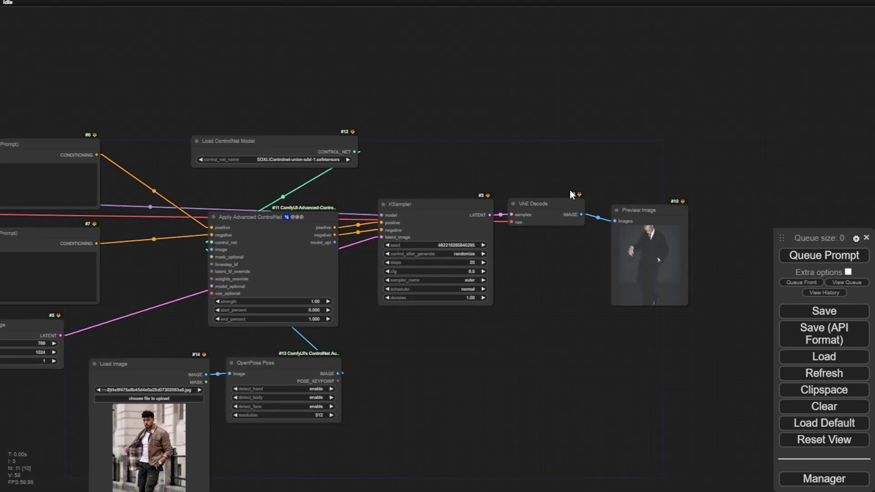
drag(686, 302, 755, 390)
scroll(650, 253, up, 1)
drag(476, 356, 455, 287)
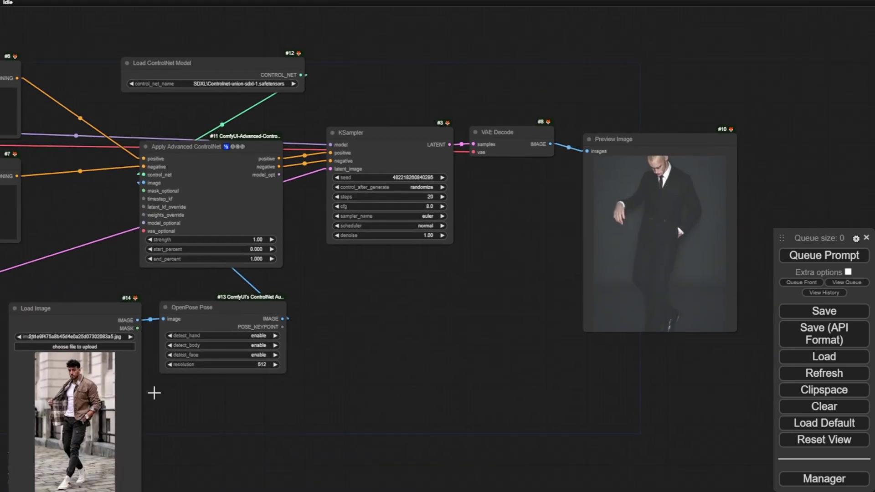
drag(625, 153, 519, 290)
drag(351, 400, 410, 228)
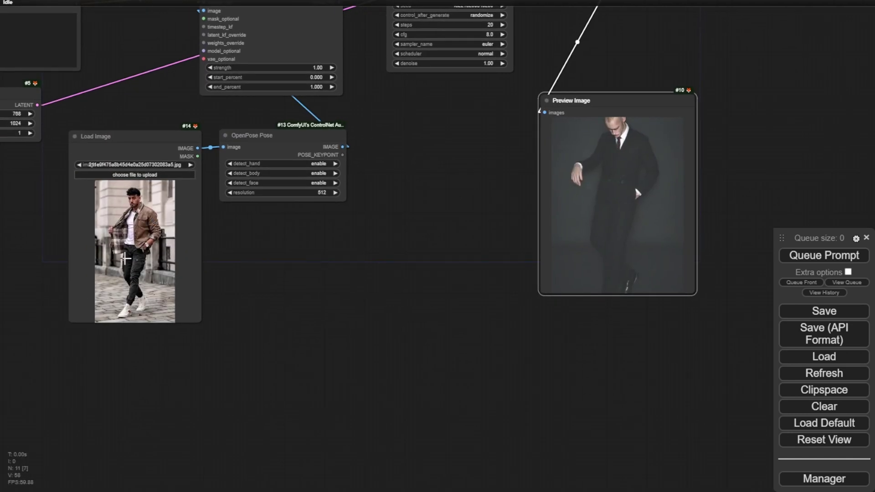
Change the Empty Latent Image height to 1280
drag(160, 125, 332, 182)
double_click(184, 180)
text(1280)
key(Return)
click(582, 328)
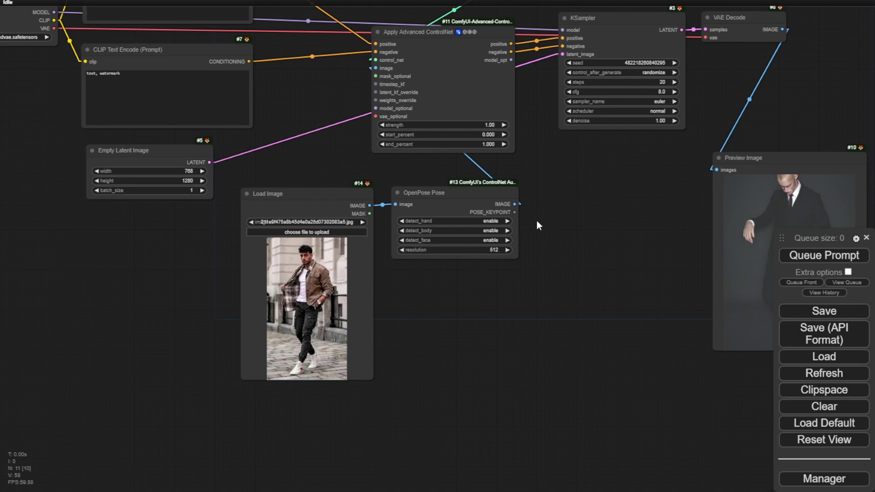
Add a Preview Image node on the OpenPose output to show the pose skeleton beside it
drag(518, 204, 518, 204)
drag(548, 251, 539, 265)
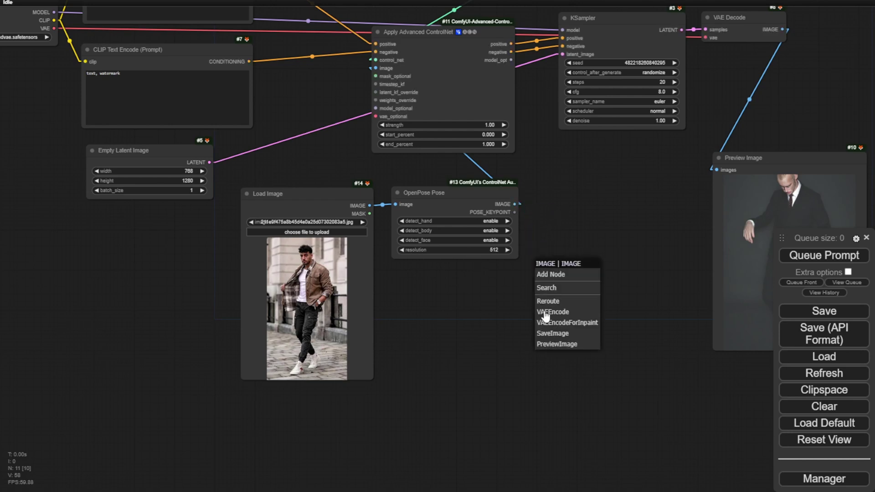
click(554, 345)
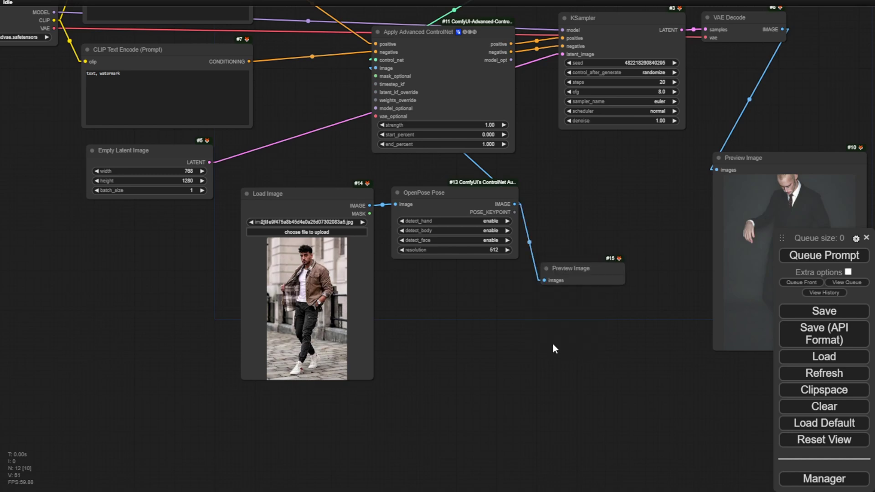
drag(590, 264, 599, 193)
scroll(566, 255, up, 5)
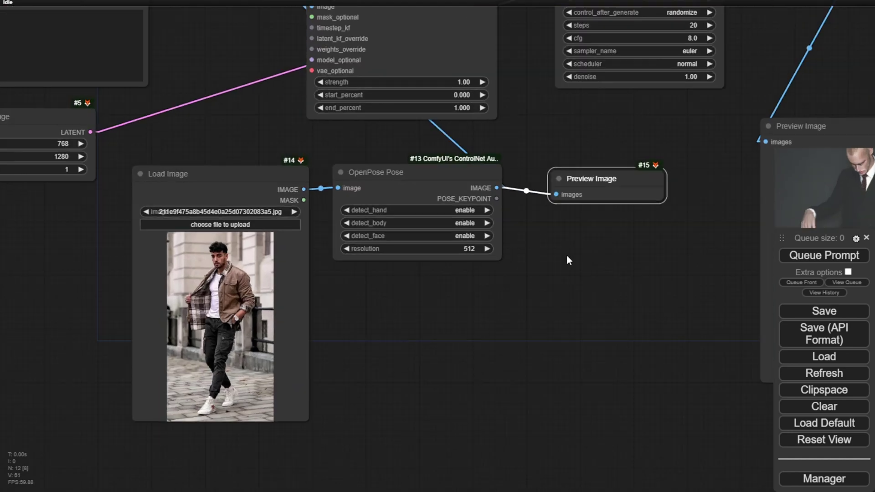
drag(566, 259, 510, 308)
scroll(517, 291, down, 3)
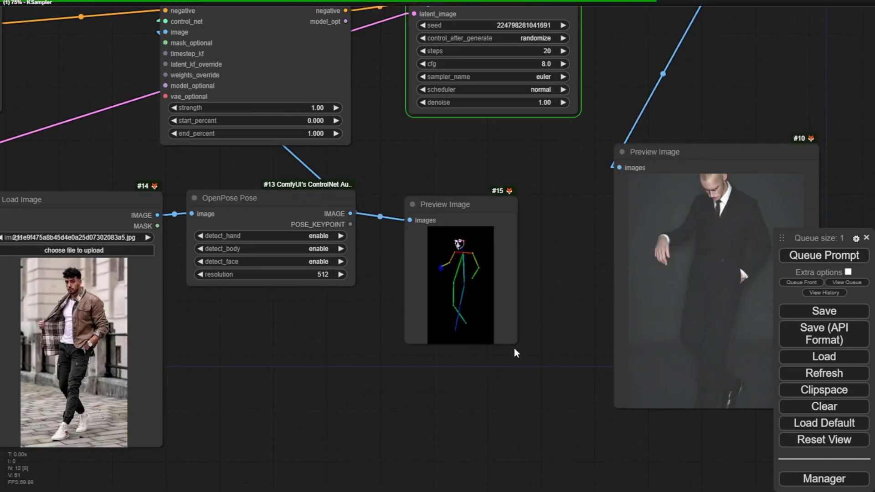
scroll(513, 351, up, 4)
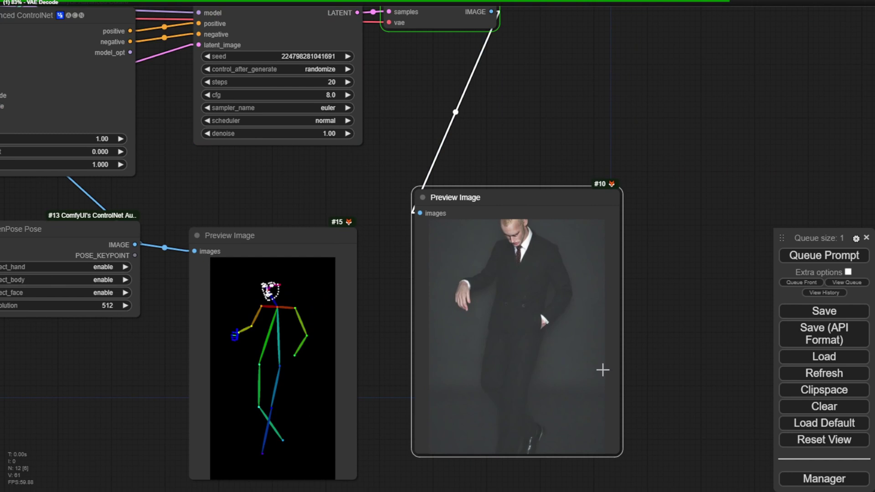
scroll(504, 256, up, 2)
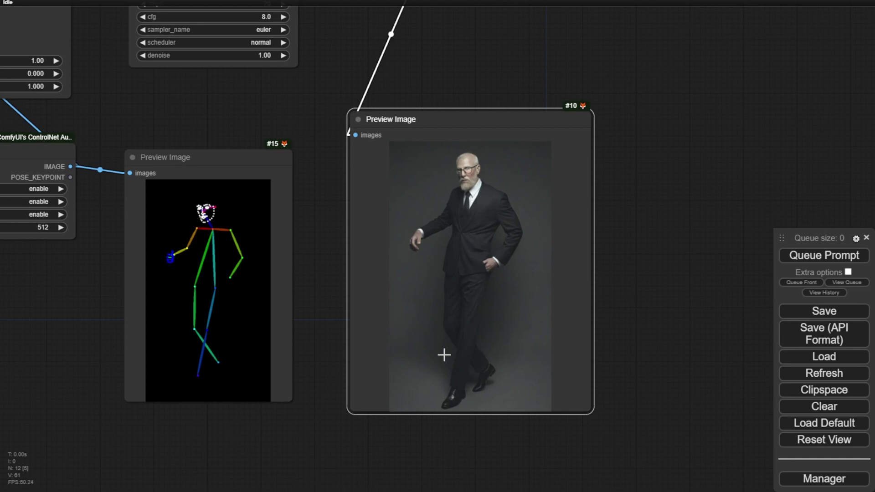
scroll(376, 407, down, 3)
drag(237, 456, 435, 372)
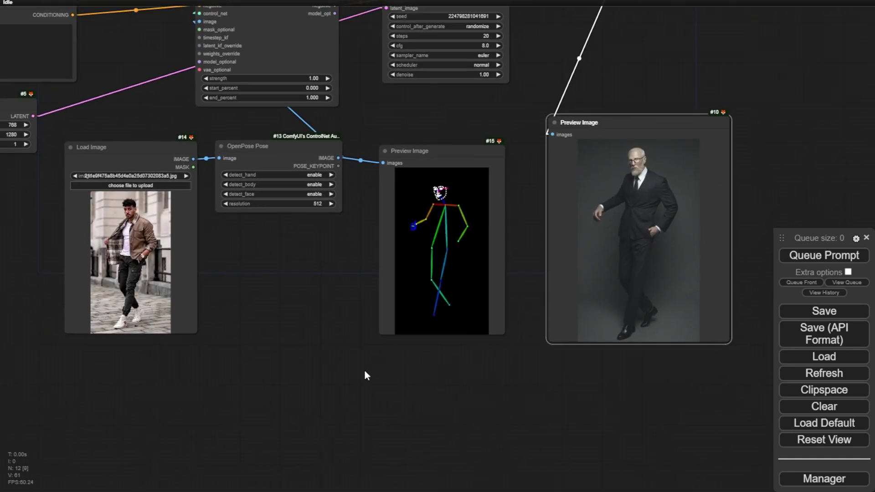
drag(242, 342, 317, 347)
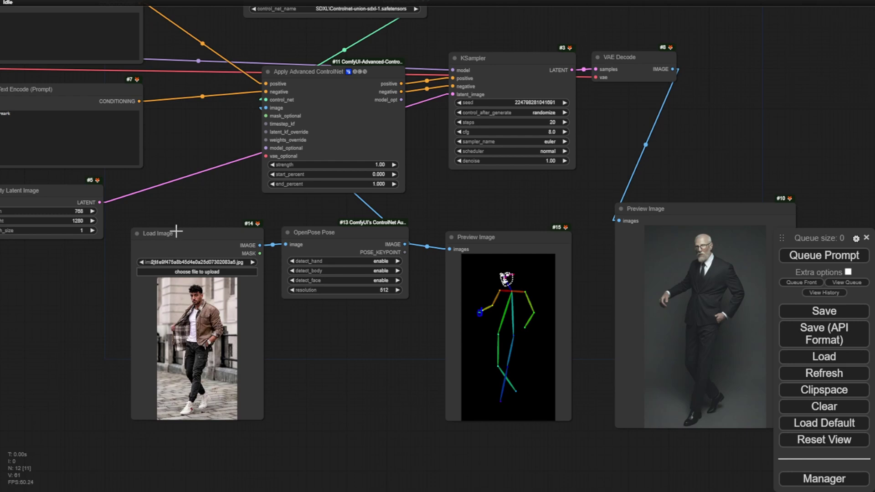
Move the Load Image, pose preview and result preview nodes lower to make room
drag(176, 231, 184, 353)
drag(456, 238, 348, 361)
drag(683, 215, 595, 369)
drag(325, 232, 363, 254)
Replace the OpenPose preprocessor with a MiDaS Depth Map node from a 'depth' search
click(363, 253)
key(Delete)
double_click(333, 263)
text(dep)
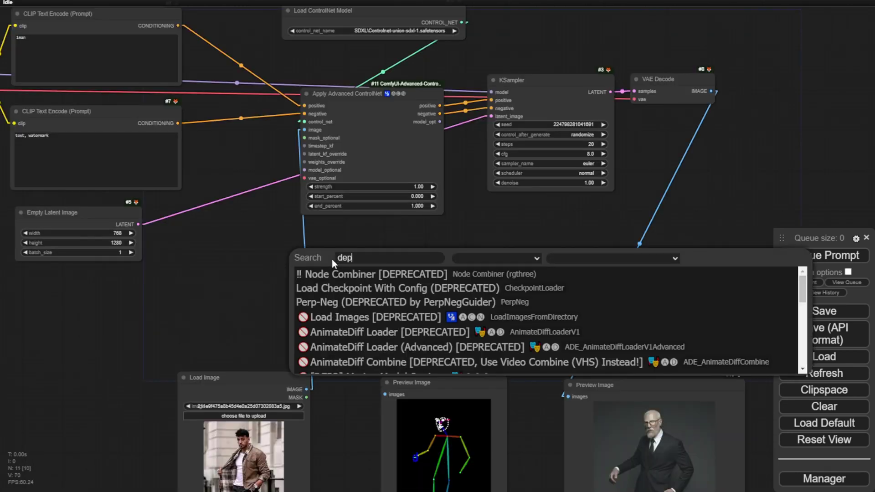
text(th)
scroll(328, 354, down, 1)
click(328, 365)
scroll(412, 258, up, 1)
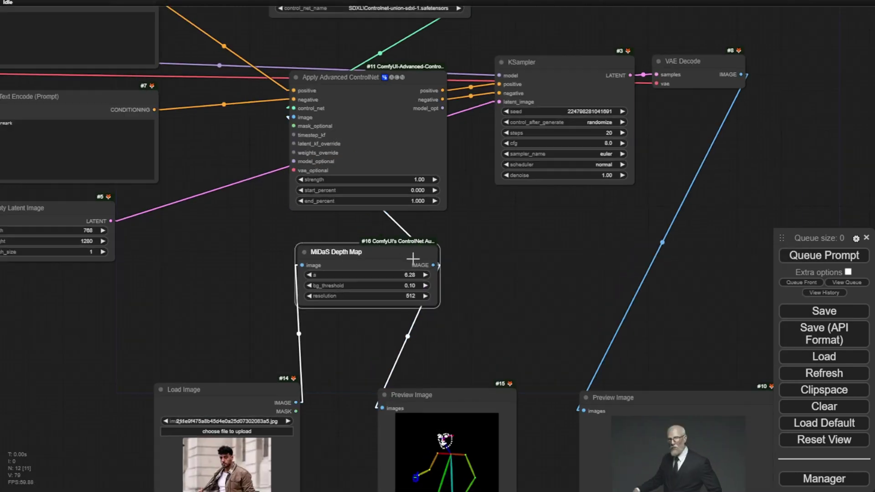
scroll(410, 257, up, 3)
scroll(541, 359, down, 4)
Queue a generation using the MiDaS depth preprocessing
drag(543, 365, 478, 253)
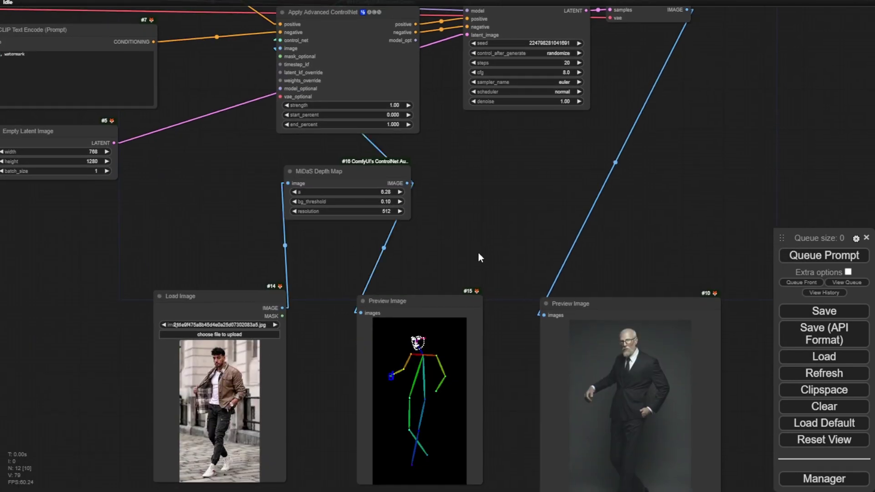
scroll(478, 253, down, 4)
click(801, 256)
Enlarge the depth map and generated image previews and resize the Load Image node
scroll(428, 319, up, 7)
drag(474, 399, 518, 462)
drag(140, 203, 124, 149)
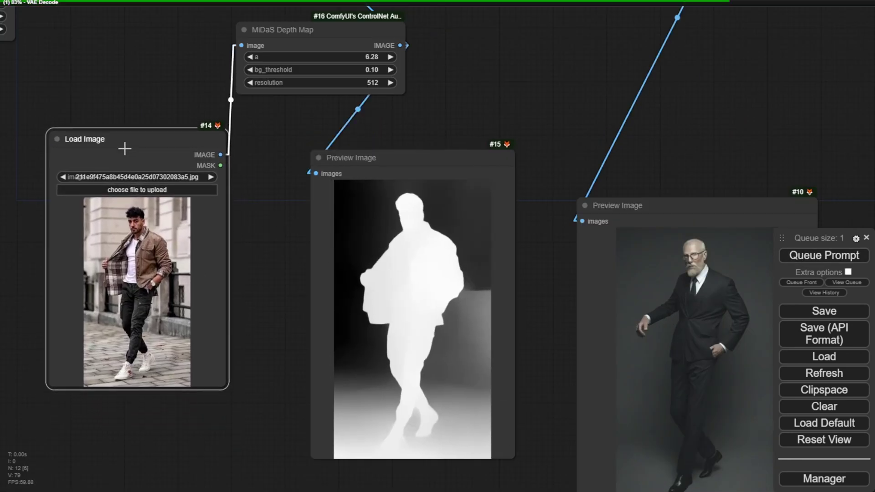
drag(226, 390, 238, 445)
drag(714, 203, 556, 67)
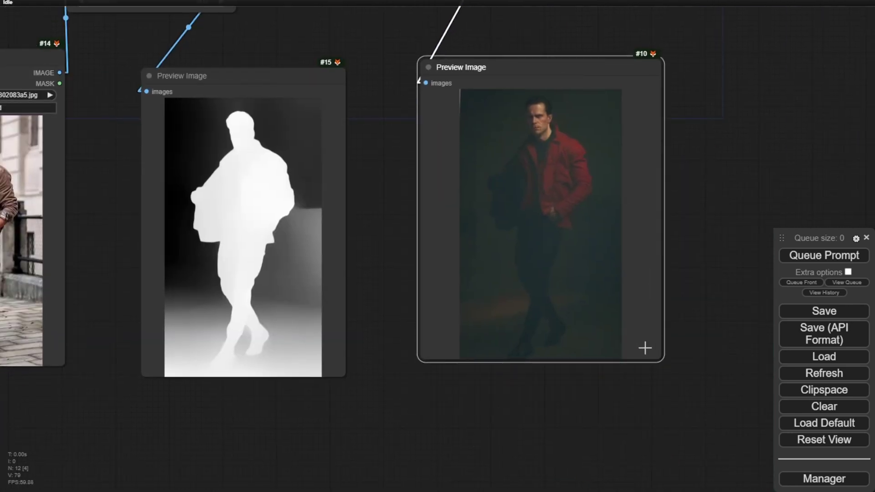
drag(660, 355, 678, 408)
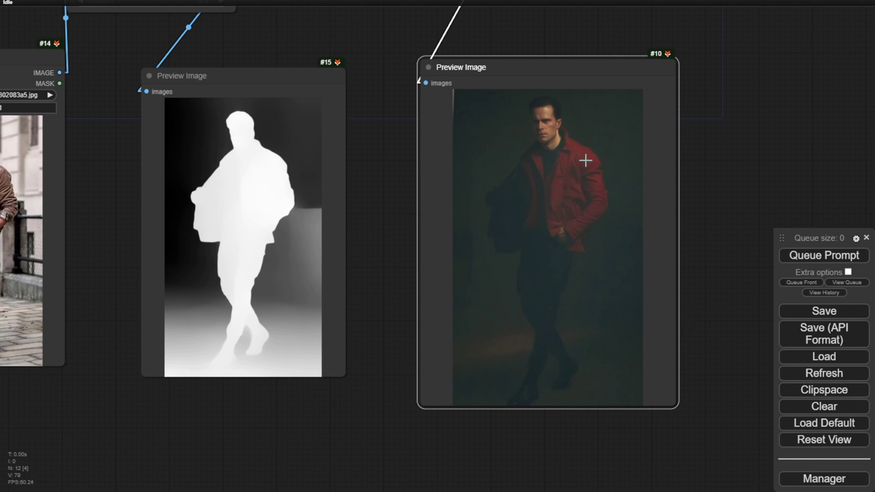
Queue the depth-guided generation of the walking man
scroll(482, 205, up, 3)
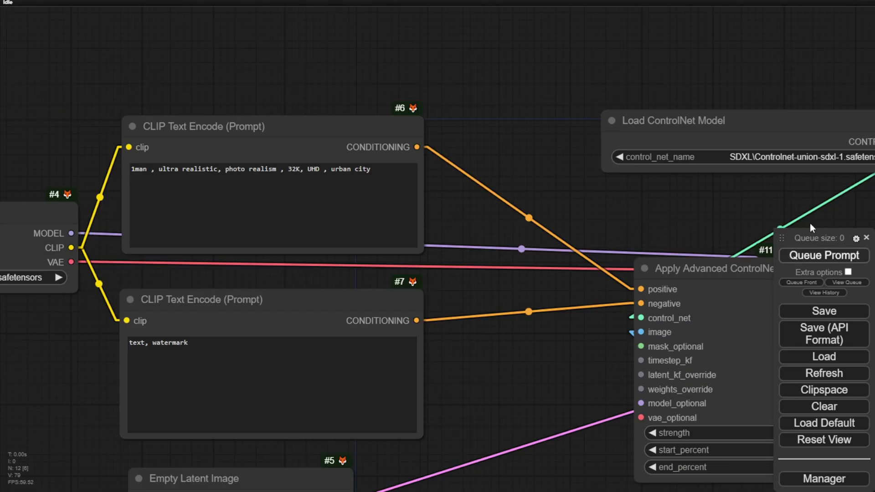
click(849, 256)
scroll(752, 240, down, 3)
scroll(752, 240, down, 2)
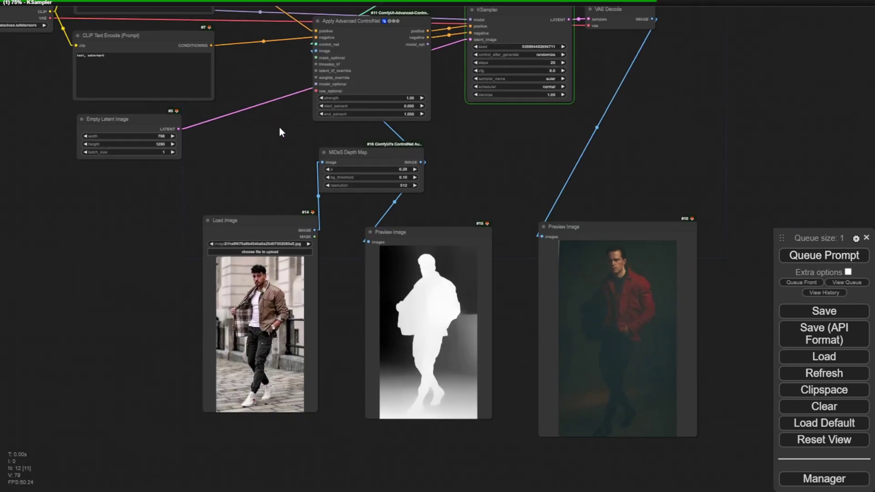
Inspect the depth map preview and the brown leather jacket output
drag(574, 226, 570, 207)
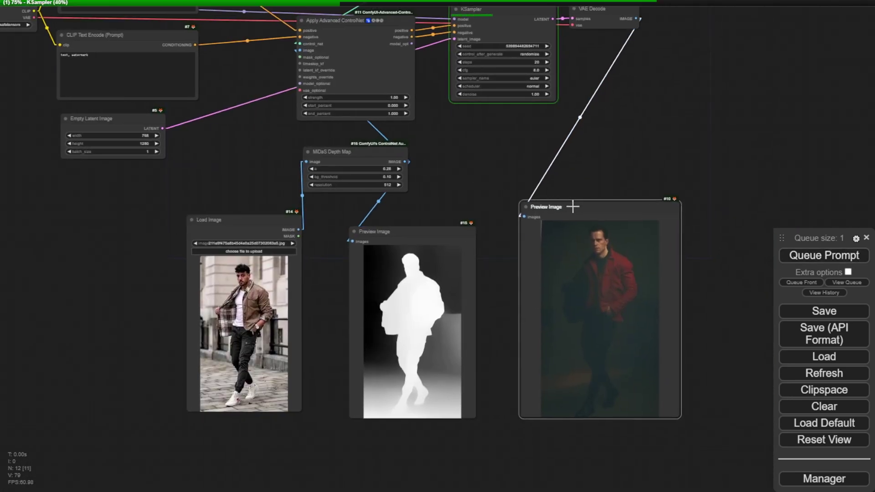
drag(691, 184, 626, 178)
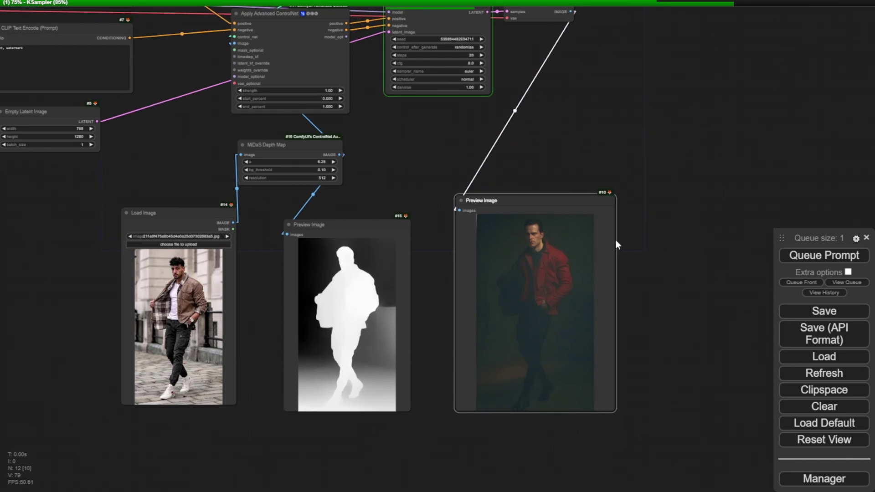
scroll(584, 287, up, 3)
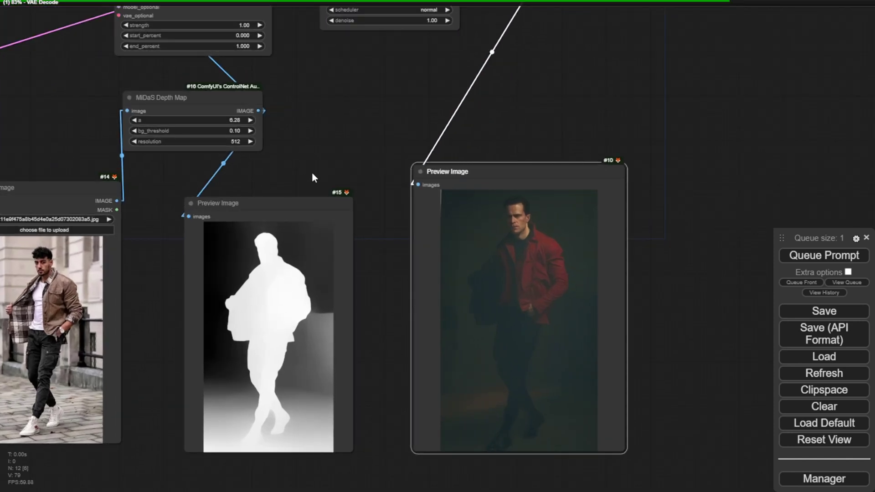
scroll(323, 169, down, 3)
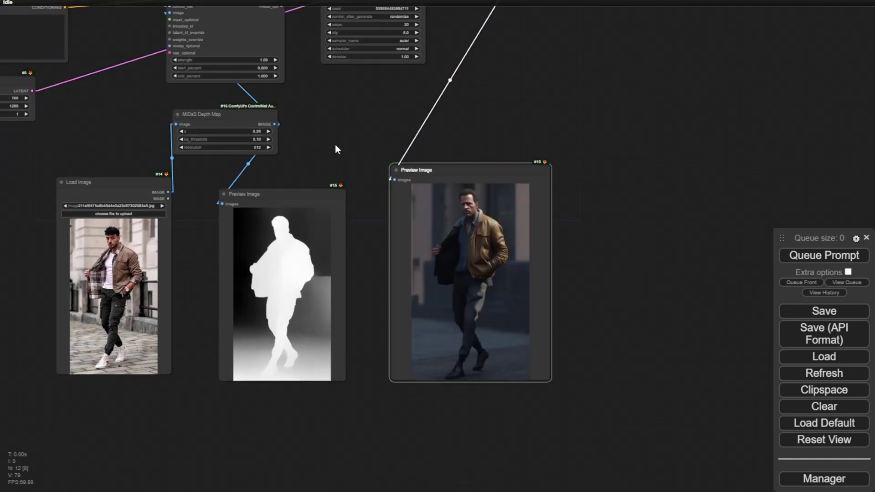
drag(336, 144, 410, 139)
scroll(456, 188, up, 3)
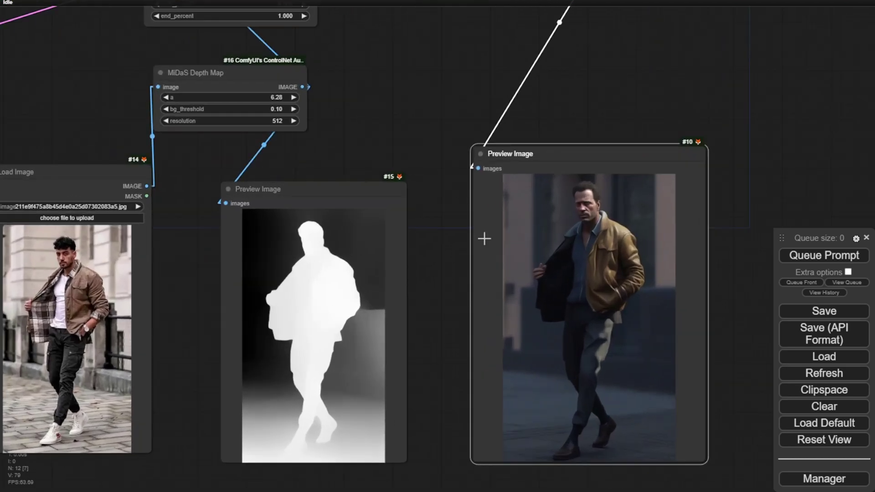
scroll(551, 299, up, 2)
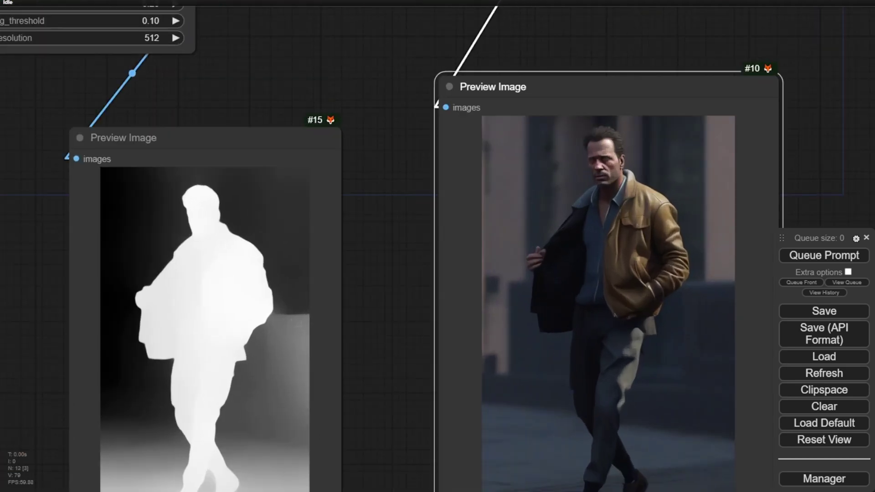
drag(364, 320, 420, 212)
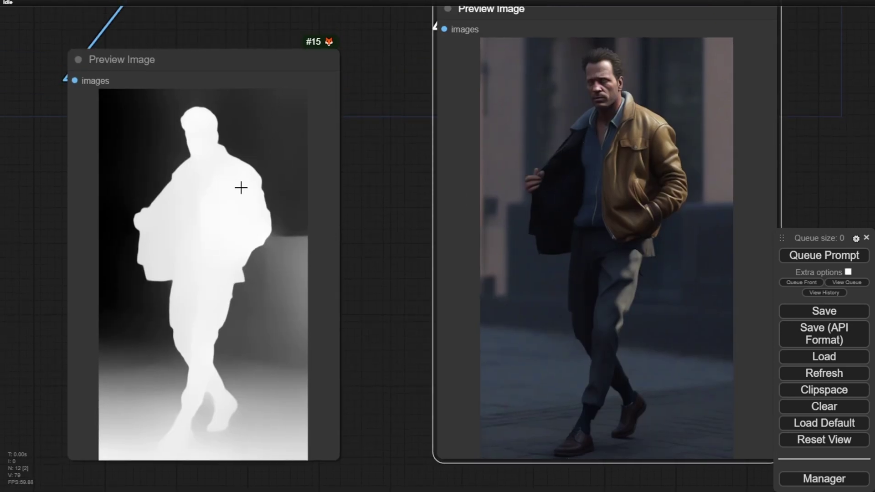
scroll(350, 277, down, 3)
drag(347, 274, 418, 258)
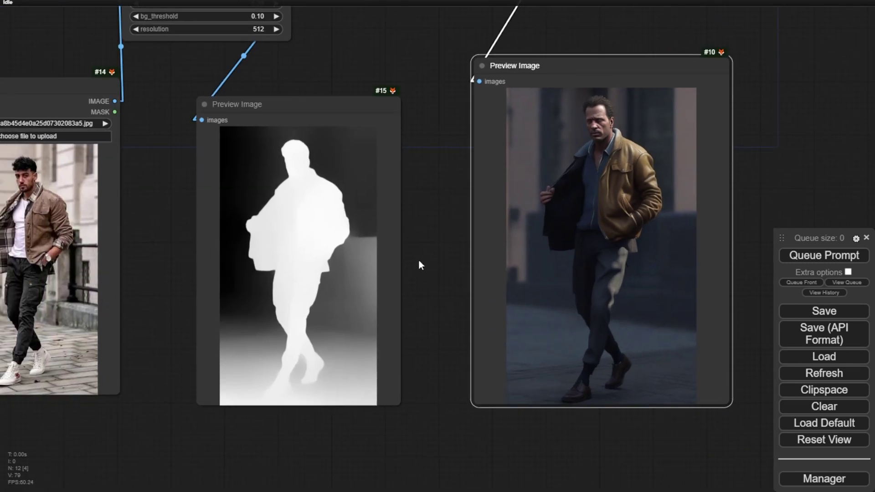
scroll(387, 268, down, 2)
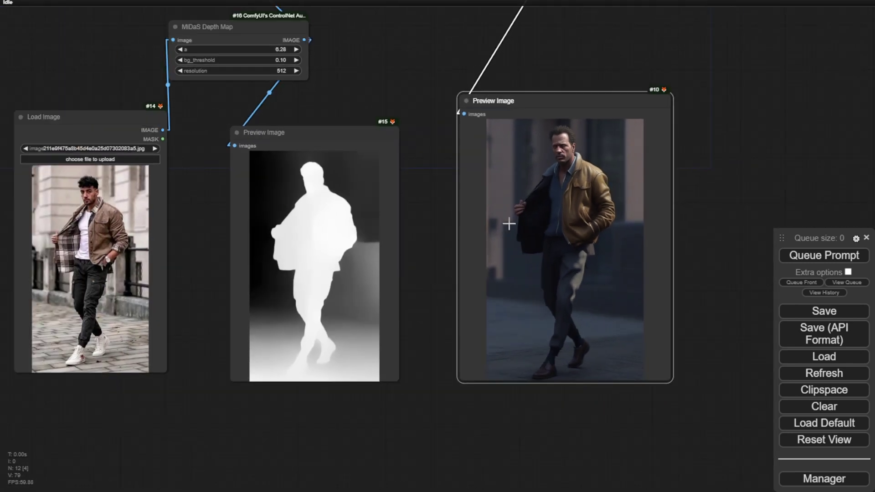
drag(378, 55, 460, 265)
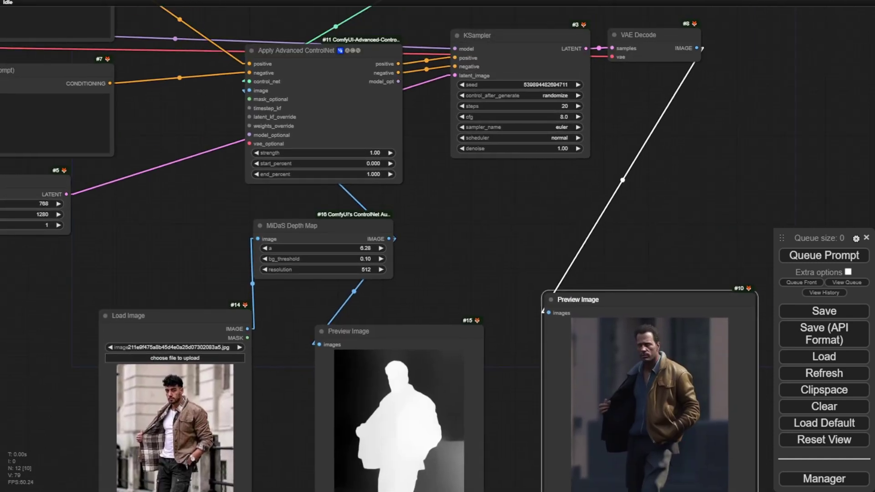
Add a Canny Edge preprocessor node via a 'Cann' search and centre it with its preview
double_click(435, 272)
text(Cann)
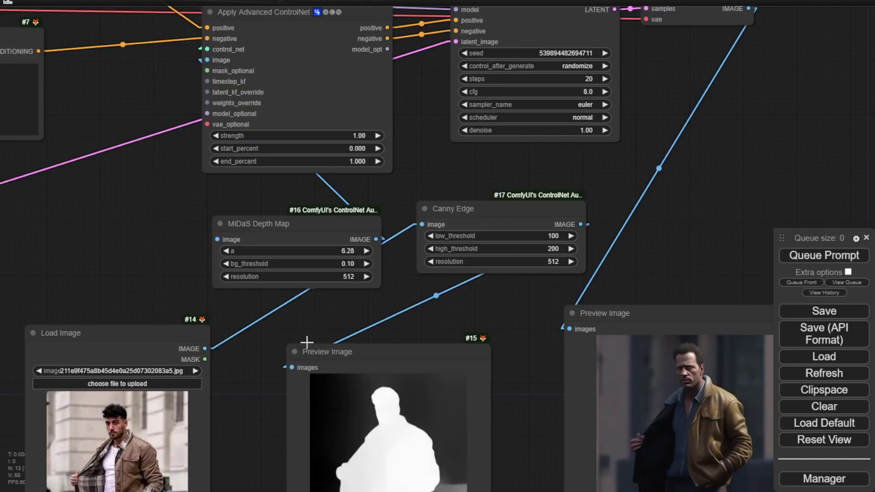
click(851, 256)
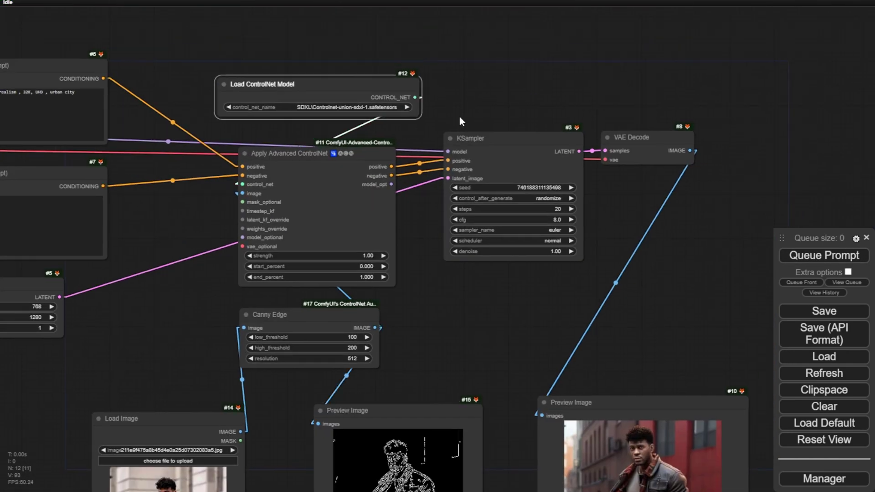
scroll(518, 245, down, 2)
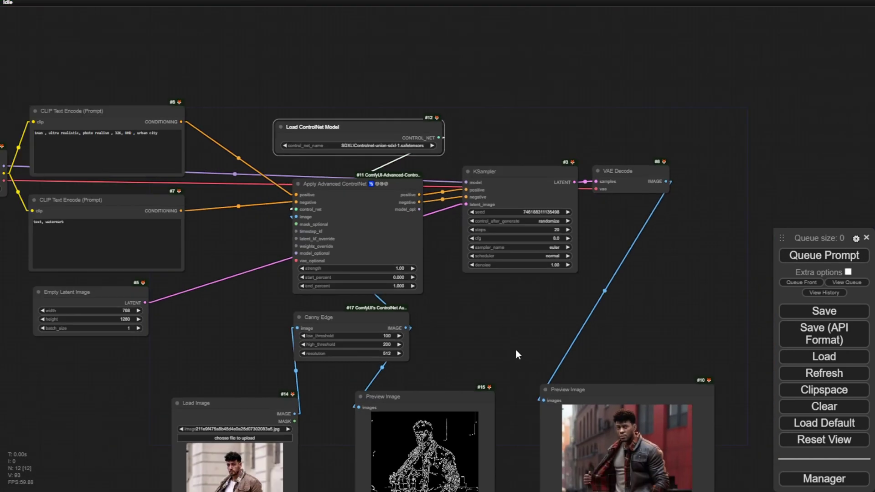
drag(515, 348, 395, 133)
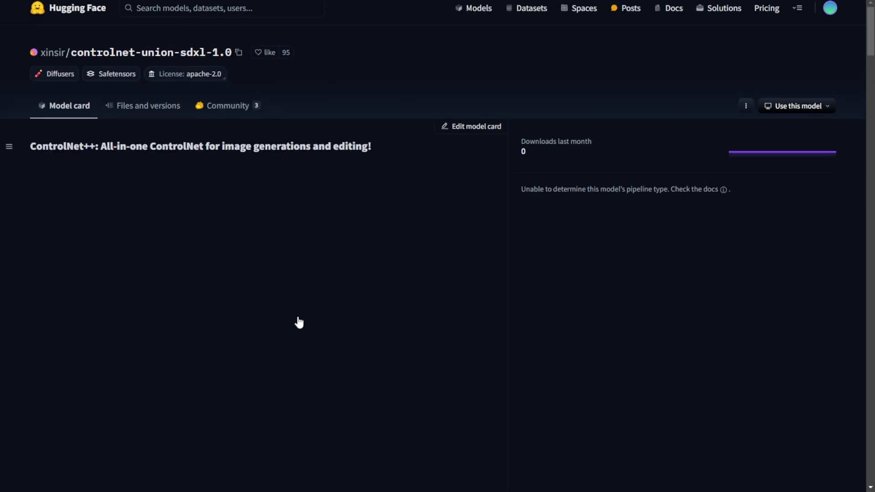
Scroll the controlnet-union-sdxl-1.0 model card down to the Network Architecture section
scroll(299, 323, down, 15)
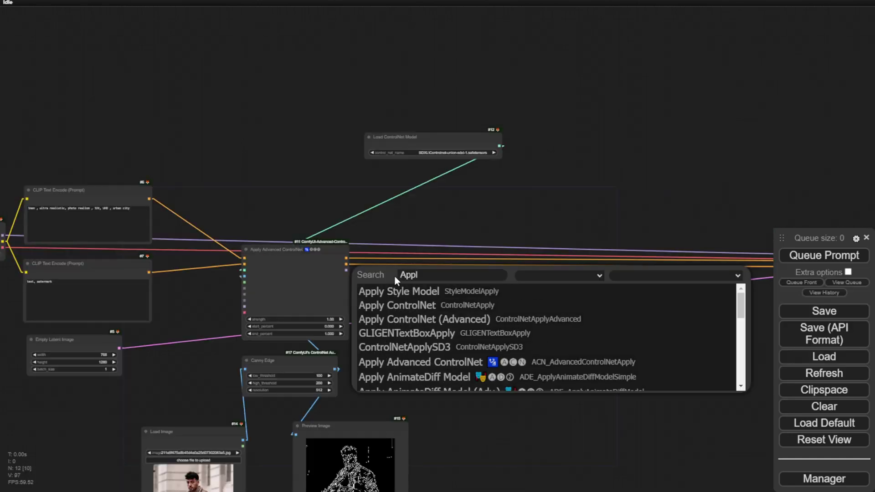
Add Apply Advanced ControlNet #21 and place it beside #20 in the chain
click(378, 391)
scroll(471, 237, up, 3)
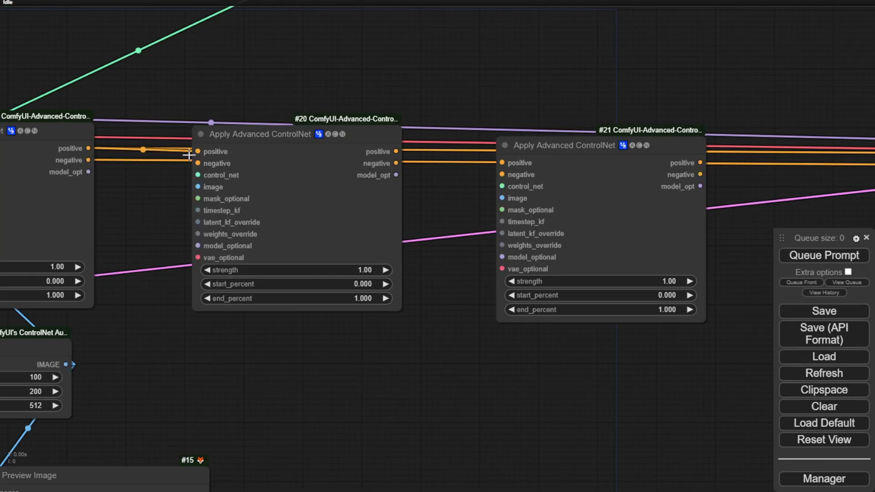
drag(421, 361, 398, 339)
Rearrange the Load Image, Preview Image and Canny Edge nodes around the three ControlNet nodes
scroll(397, 339, down, 3)
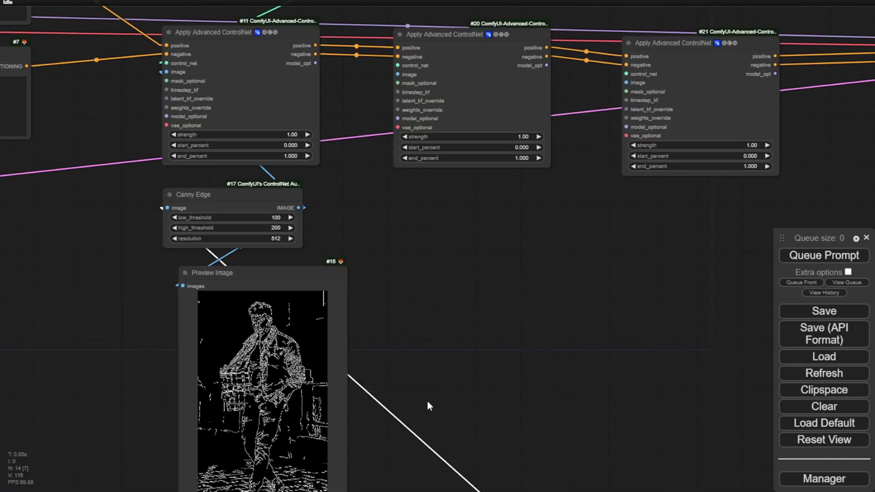
scroll(427, 400, down, 2)
drag(428, 400, 442, 259)
scroll(442, 259, up, 2)
drag(457, 318, 496, 225)
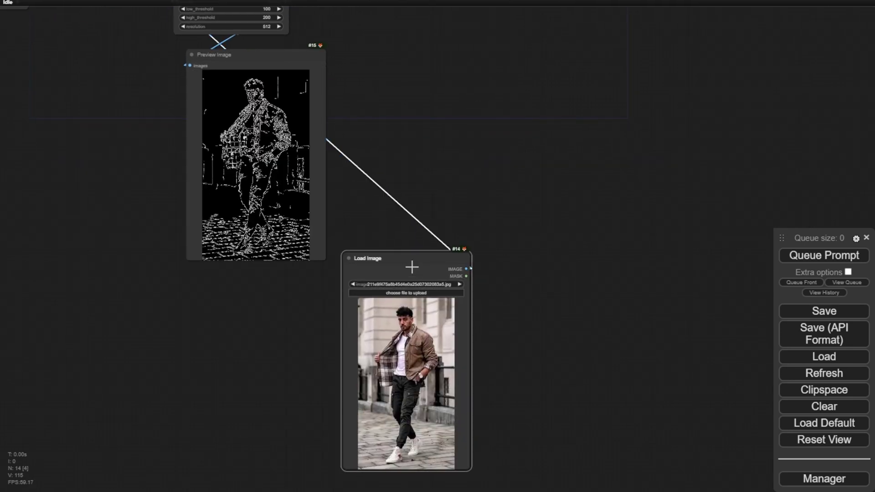
drag(408, 271, 409, 292)
drag(219, 59, 233, 226)
drag(276, 161, 260, 160)
scroll(389, 220, up, 4)
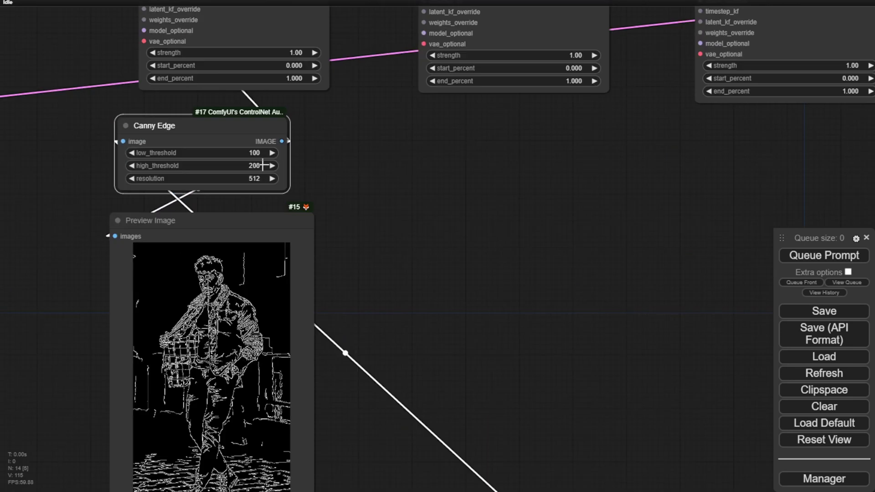
drag(464, 182, 419, 260)
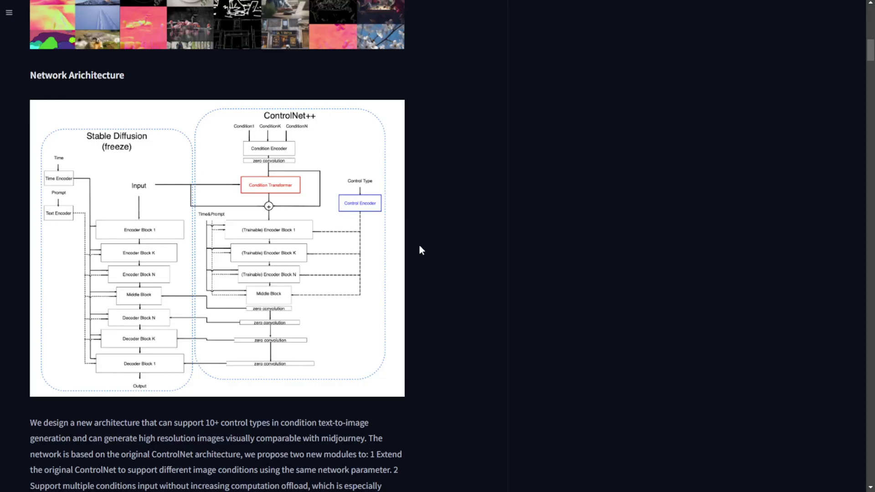
Scroll the model card to its Lineart section and select the Lineart heading
scroll(396, 332, down, 20)
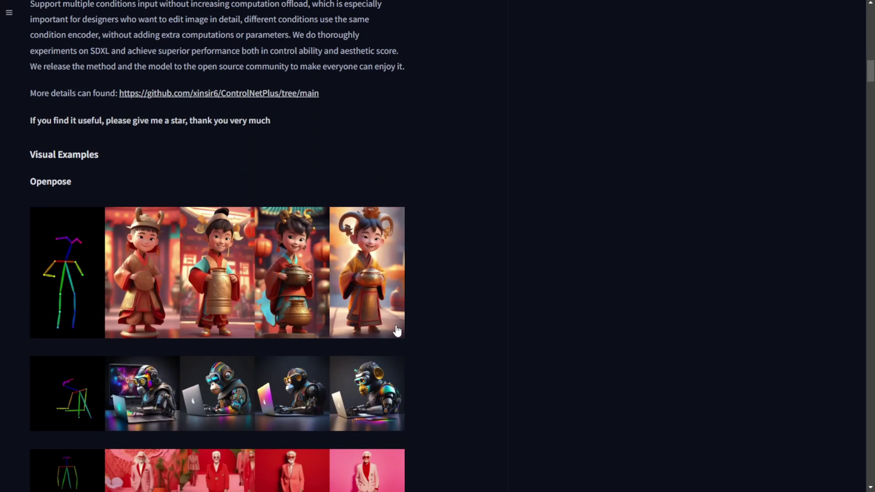
scroll(41, 246, down, 9)
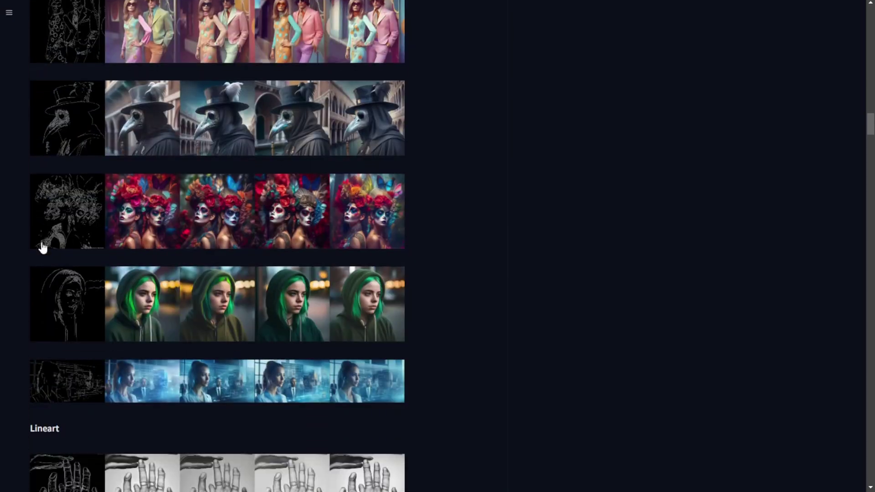
drag(80, 244, 22, 238)
key(ctrl+c)
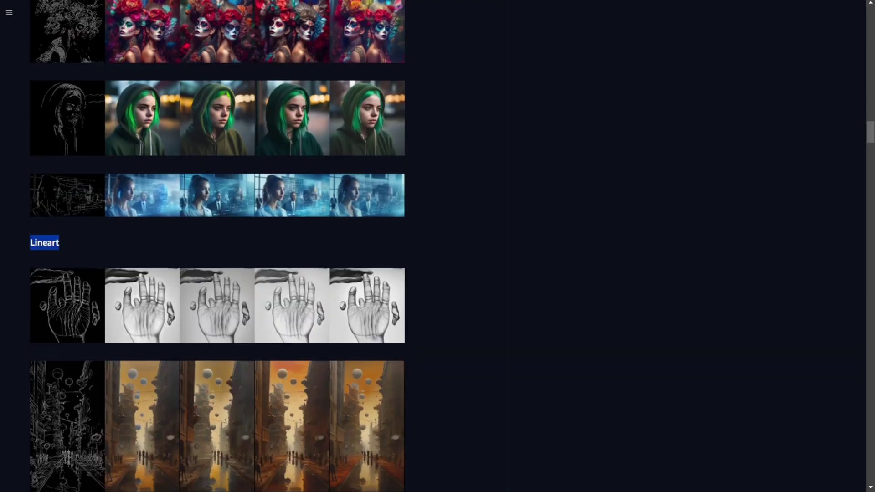
Add a Realistic Lineart preprocessor using the pasted word 'Lineart'
key(alt+Tab)
double_click(413, 245)
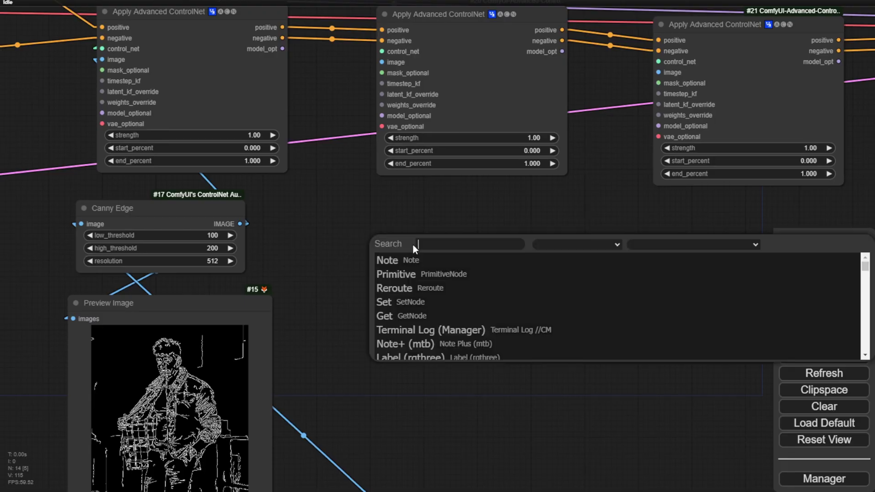
key(ctrl+v)
click(438, 316)
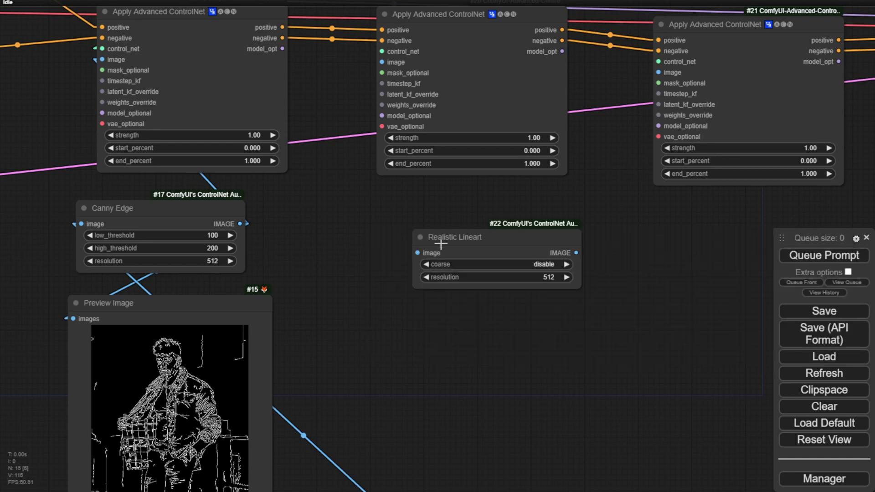
Duplicate the Preview Image node and connect the lineart output to the new preview #23
scroll(451, 271, down, 2)
click(203, 307)
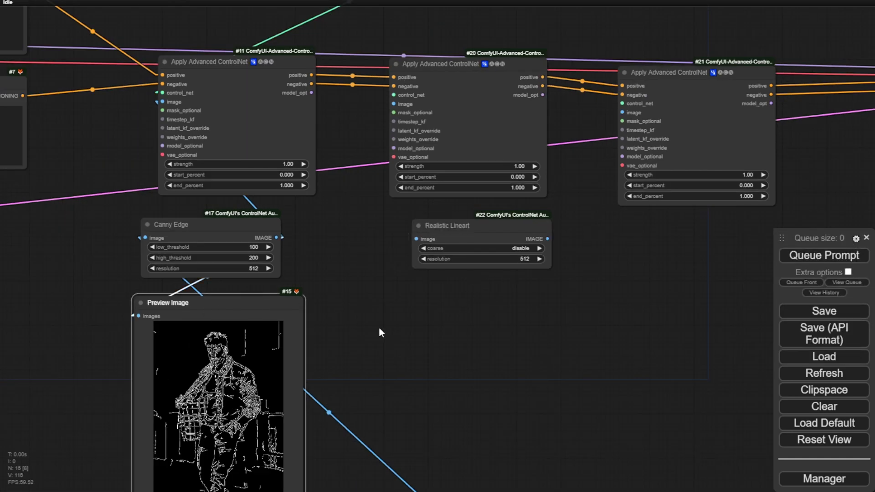
key(ctrl+c)
key(ctrl+v)
drag(470, 297, 463, 295)
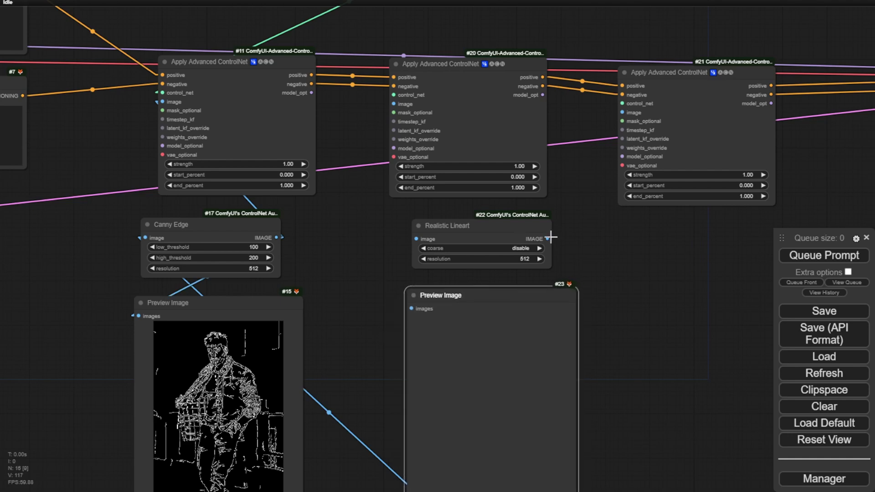
drag(547, 239, 409, 307)
Feed the loaded photo into Realistic Lineart and its image into ControlNet #20
scroll(328, 233, down, 5)
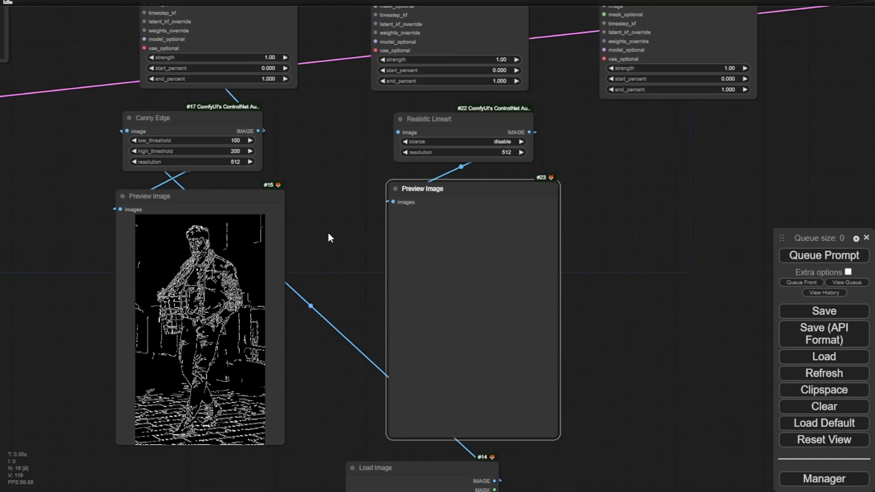
drag(485, 447, 405, 158)
drag(555, 148, 555, 235)
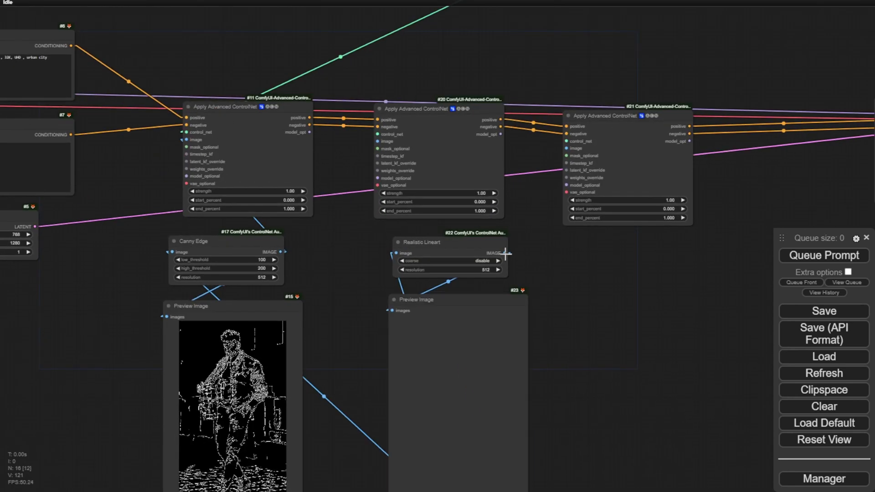
drag(506, 252, 373, 140)
drag(483, 234, 467, 229)
drag(463, 300, 445, 299)
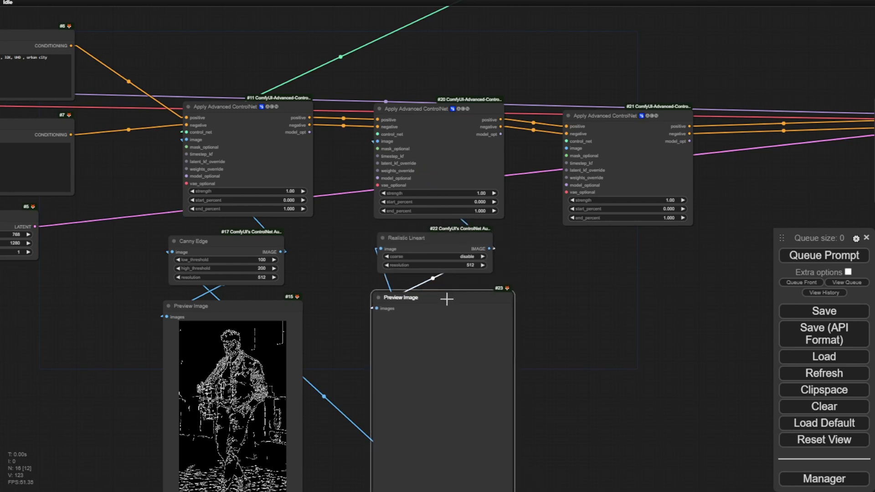
Scroll the model card down to the Scribble section and select its heading
drag(673, 311, 546, 289)
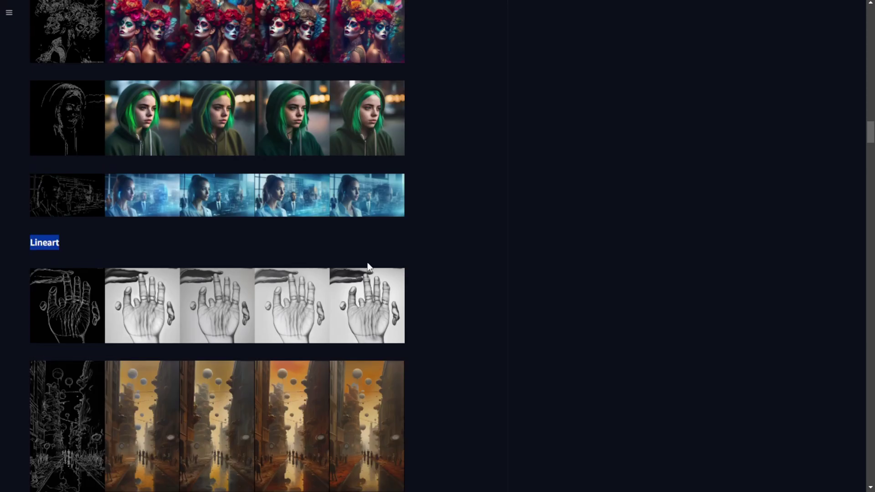
scroll(367, 268, down, 15)
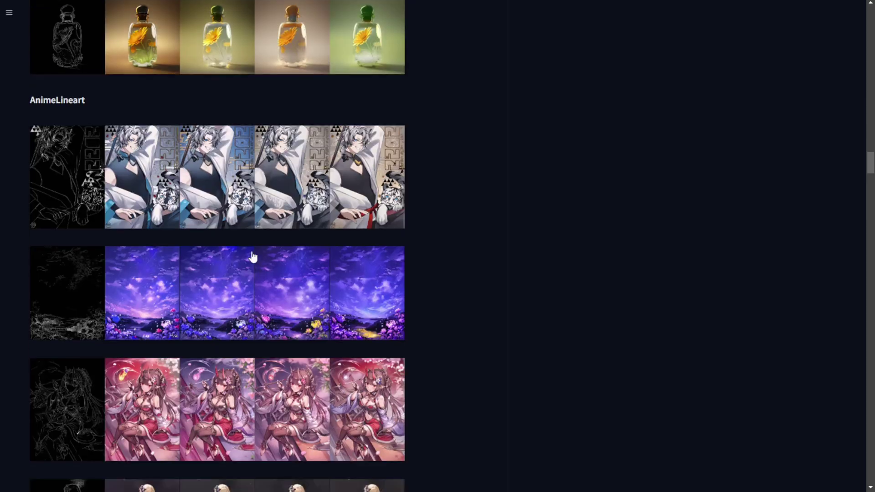
scroll(253, 257, down, 13)
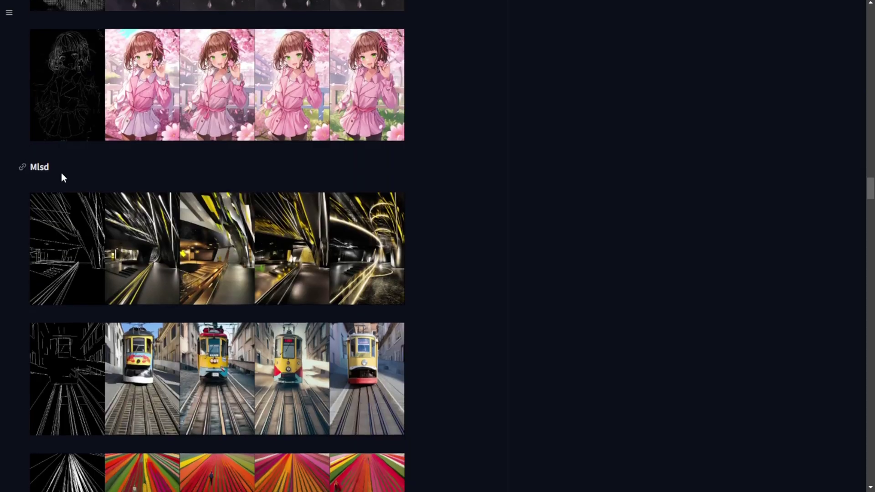
scroll(62, 178, down, 10)
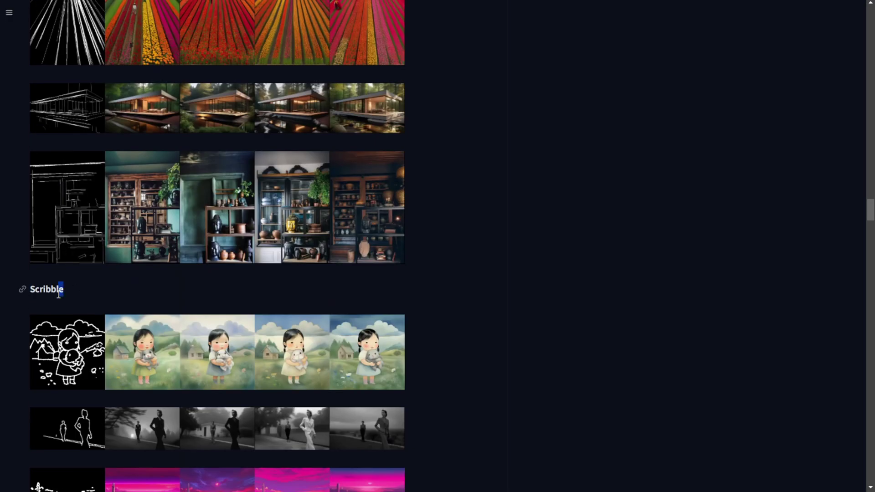
drag(58, 295, 21, 290)
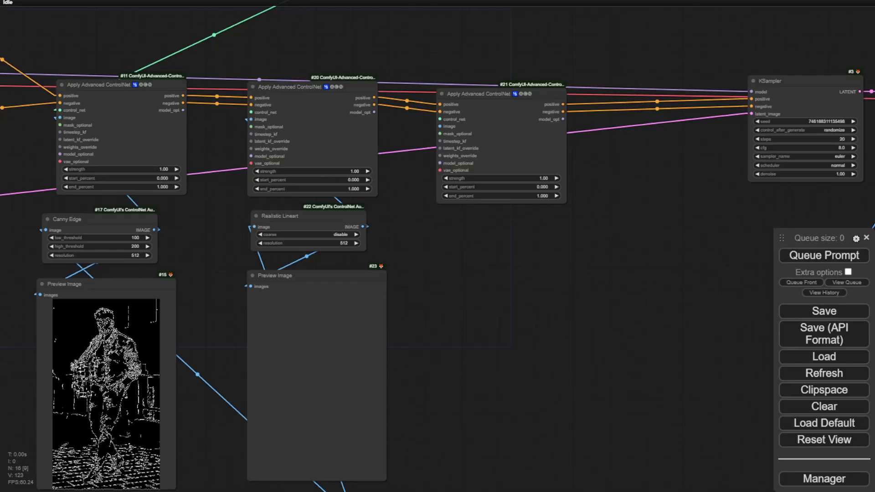
Add a Scribble preprocessor from the pasted search and enlarge the generated image preview
double_click(476, 236)
key(ctrl+v)
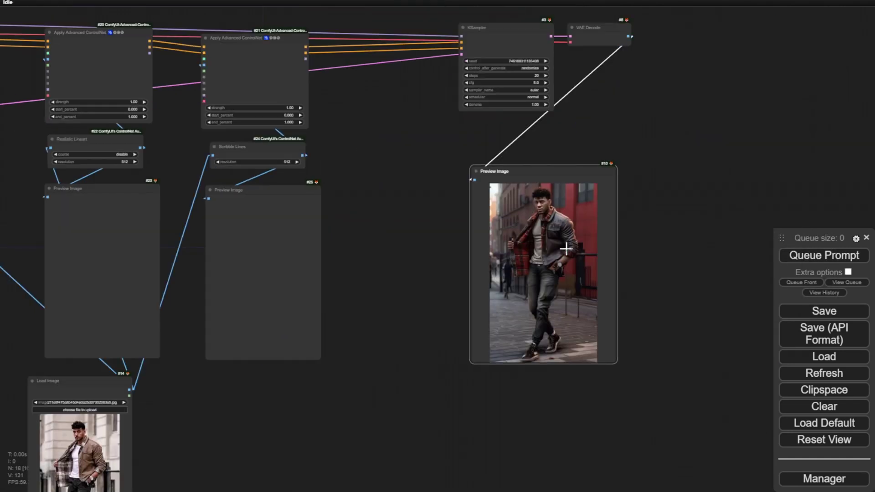
drag(612, 360, 671, 453)
drag(364, 370, 412, 323)
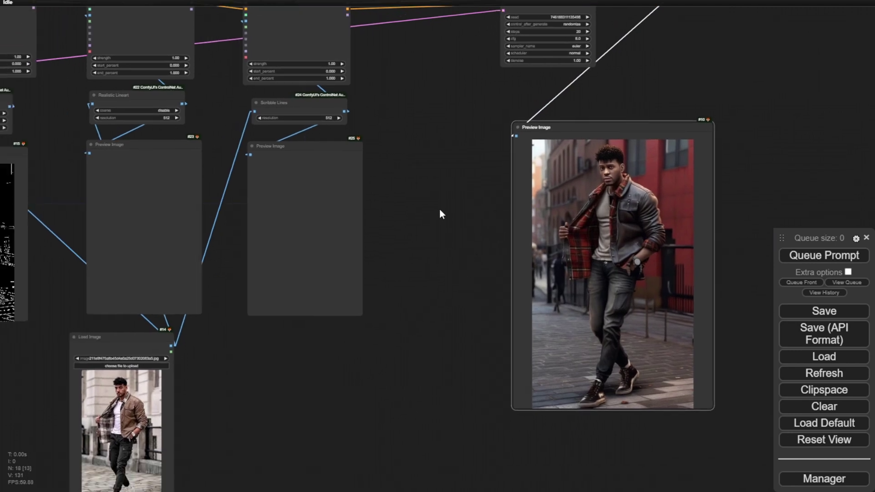
drag(439, 215, 524, 280)
drag(500, 348, 541, 211)
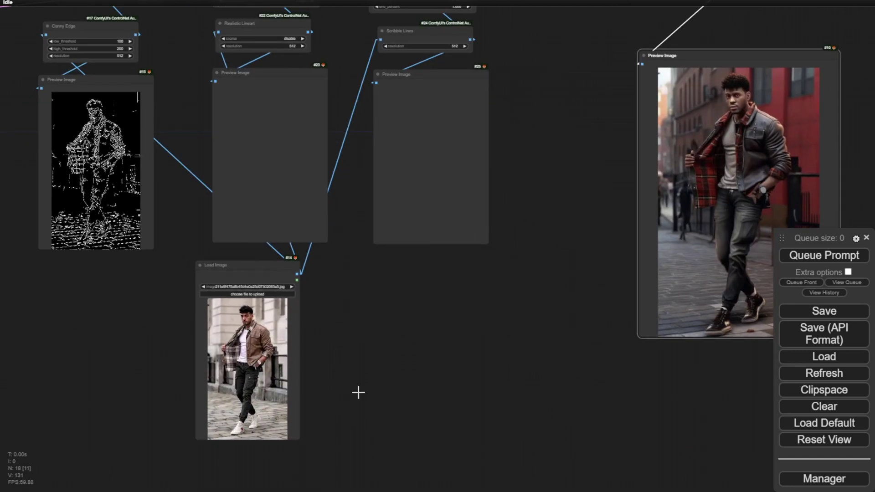
Enlarge the Load Image node so the photo shows
drag(298, 437, 312, 476)
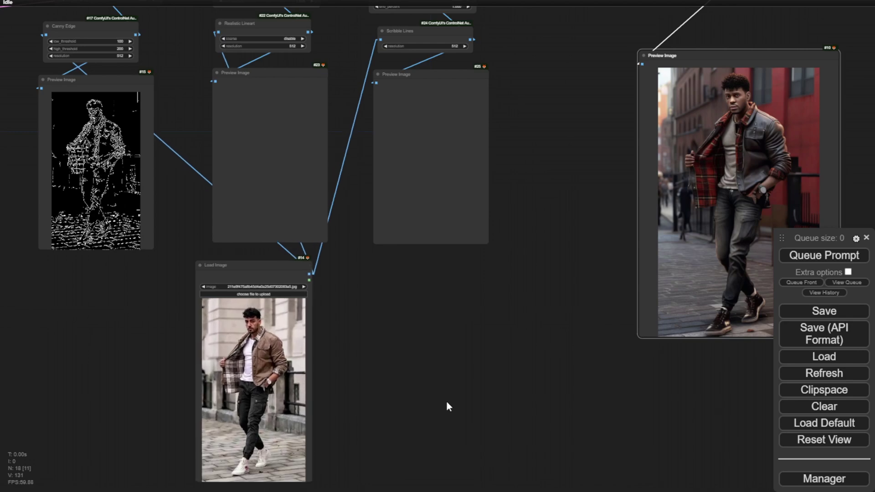
double_click(499, 390)
scroll(499, 391, up, 5)
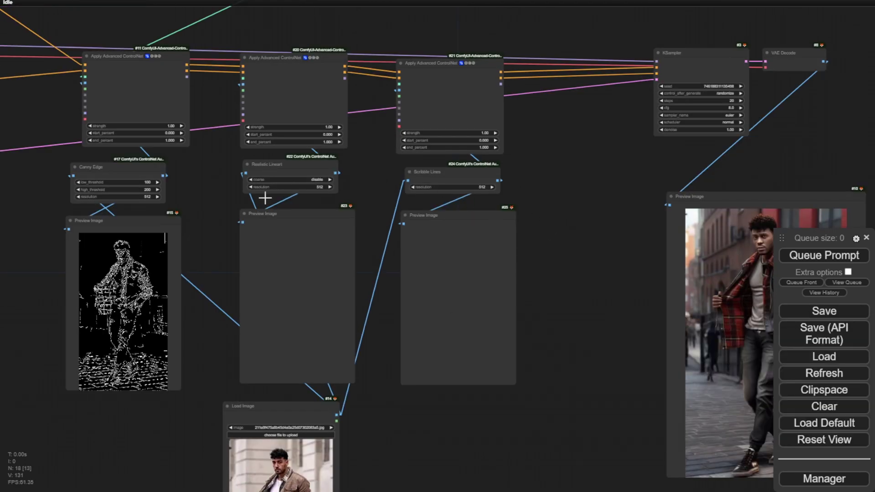
scroll(260, 194, up, 5)
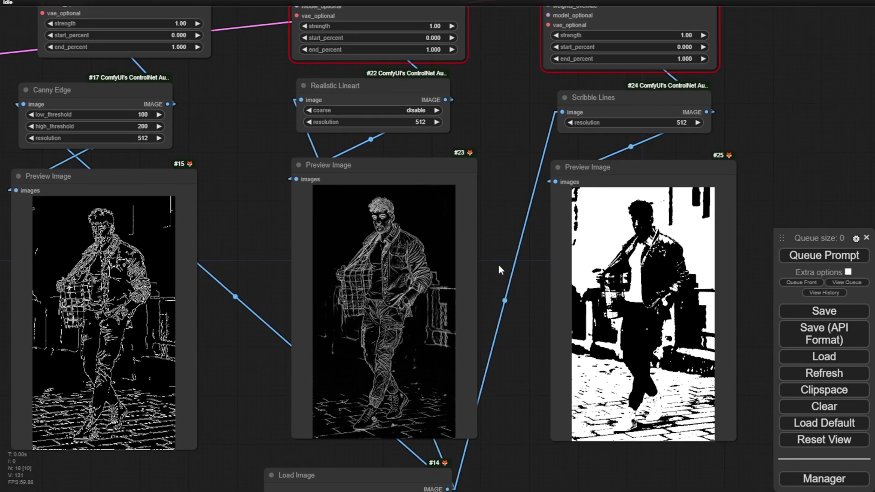
Link the Load ControlNet Model output to control_net on apply nodes #20 and #21
drag(410, 180, 391, 166)
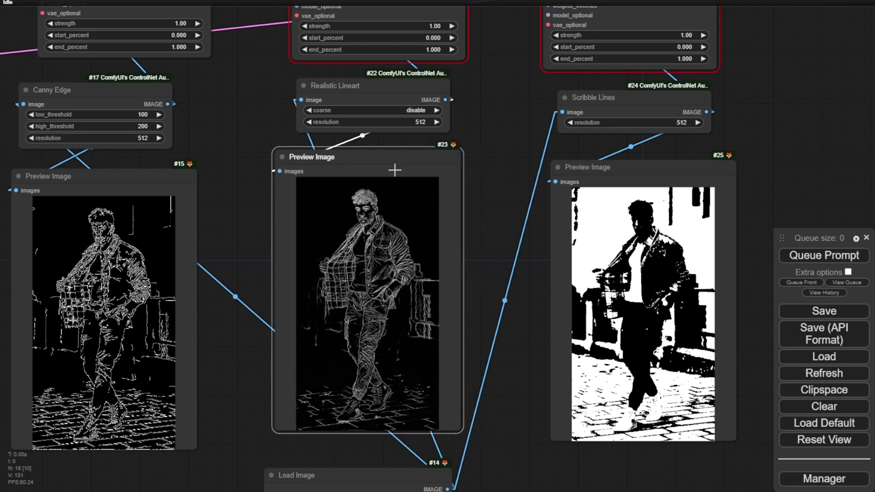
scroll(583, 182, down, 2)
scroll(211, 190, up, 8)
scroll(406, 109, up, 3)
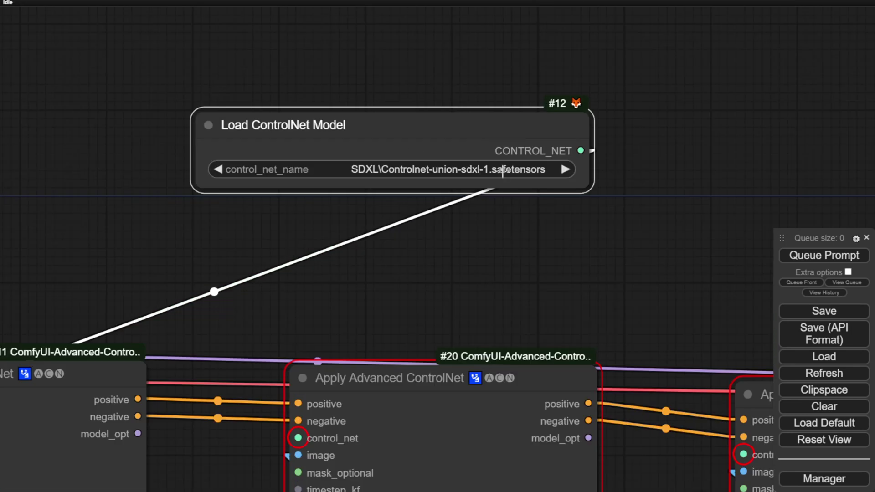
scroll(547, 203, down, 3)
drag(514, 220, 501, 189)
drag(542, 122, 397, 289)
drag(584, 154, 448, 145)
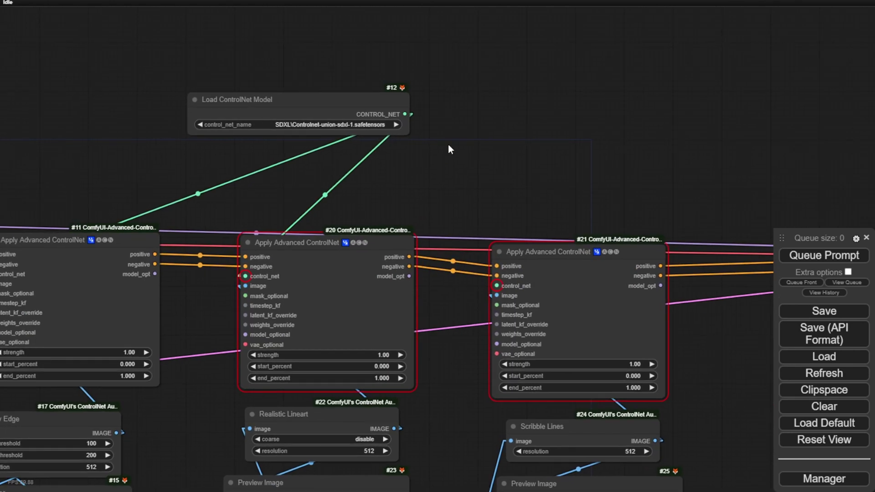
drag(407, 118, 496, 286)
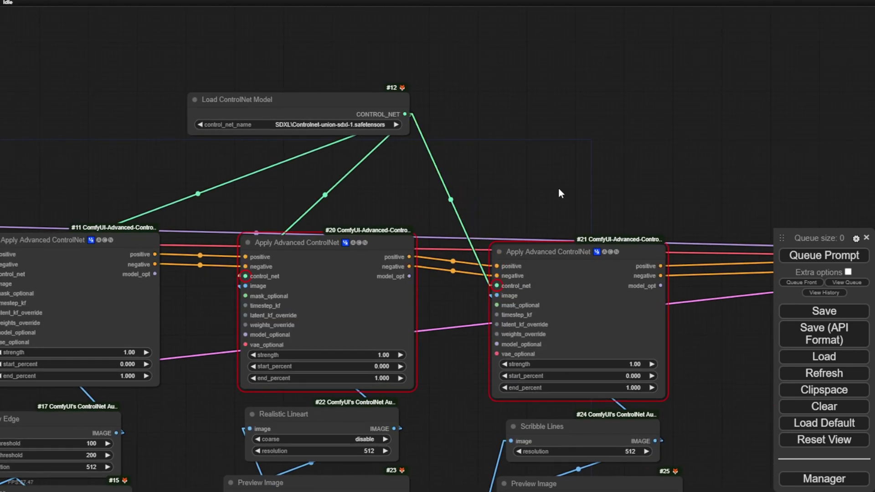
drag(559, 189, 514, 104)
drag(514, 147, 516, 138)
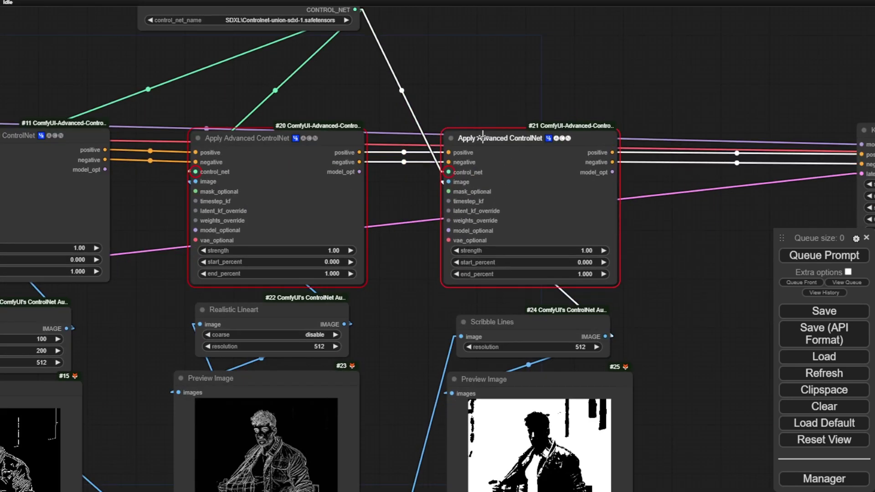
Queue a new generation and reposition the Load ControlNet Model node
click(820, 255)
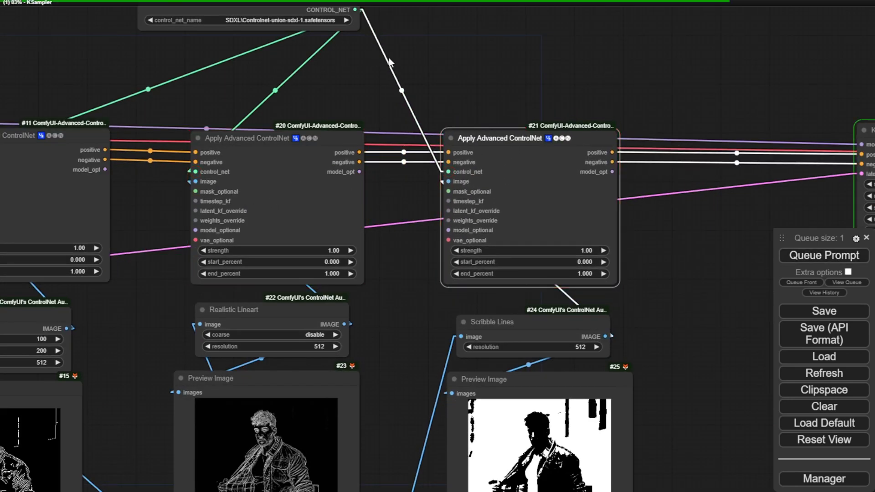
drag(424, 43, 453, 199)
drag(298, 156, 324, 164)
scroll(348, 329, down, 5)
Delete the Scribble Lines node and add a MiDaS Depth Map from a 'Depth' search
scroll(348, 329, up, 6)
drag(338, 223, 577, 190)
scroll(576, 185, up, 1)
click(461, 145)
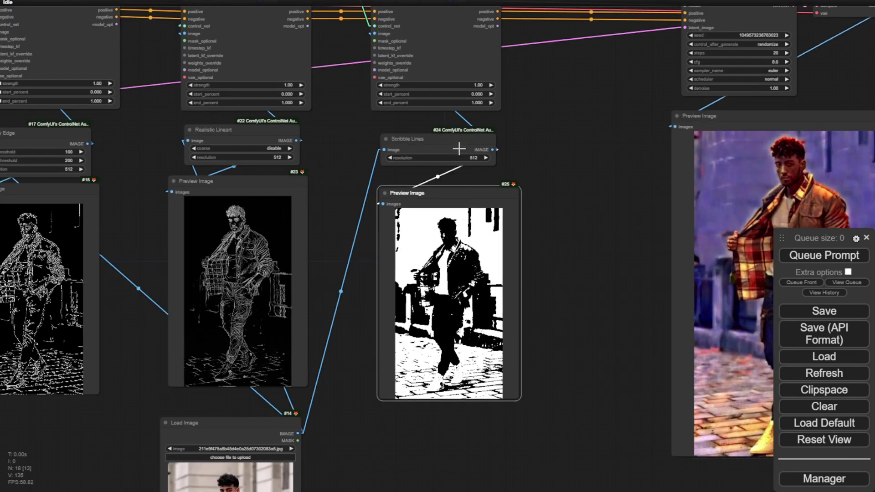
key(Delete)
double_click(409, 130)
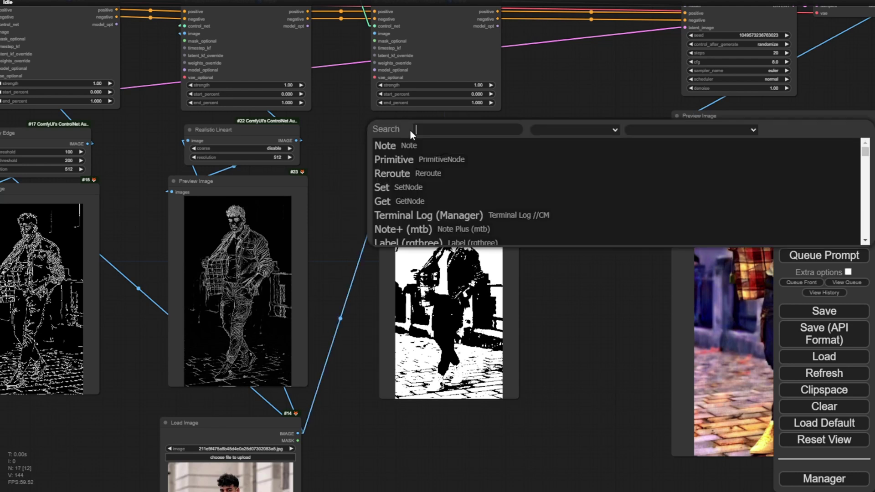
text(D)
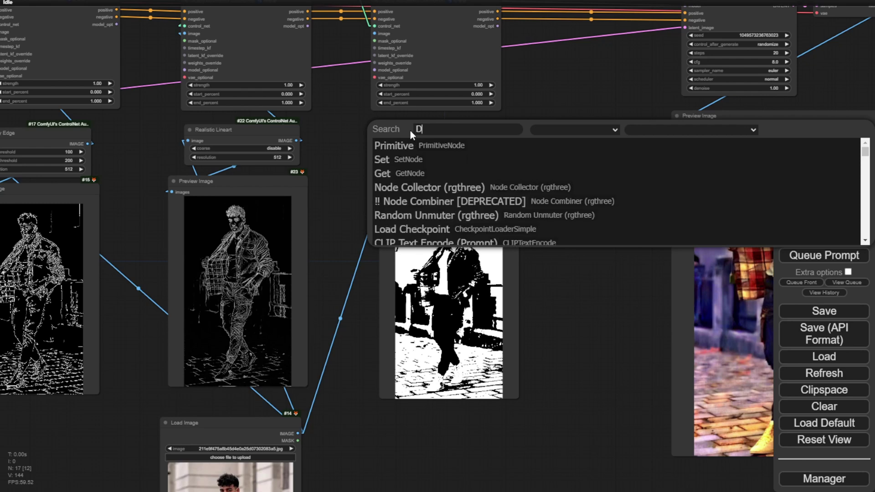
text(epth)
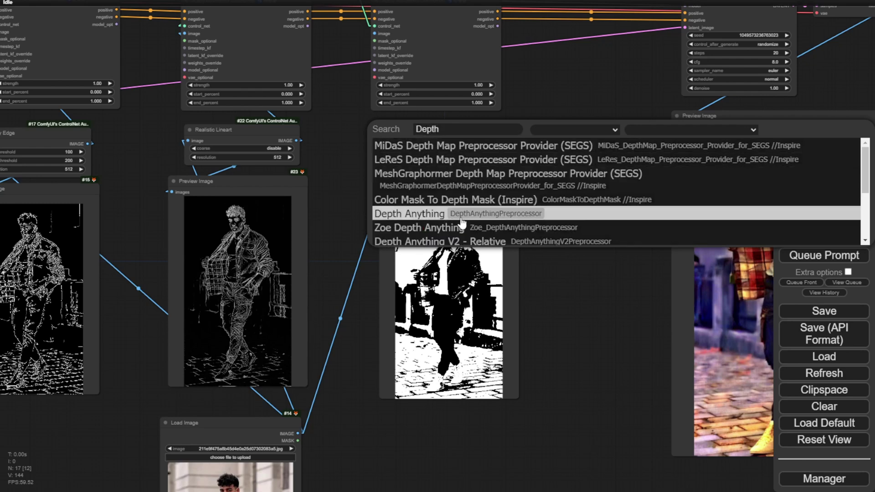
scroll(481, 214, down, 3)
click(481, 211)
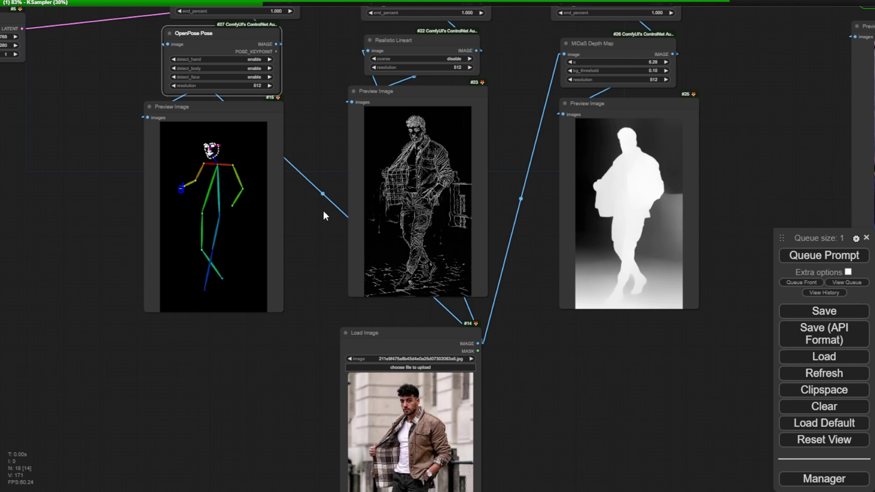
Inspect the preprocessor previews and the red-jacket, yellow-shirt output across the graph
drag(276, 107, 297, 111)
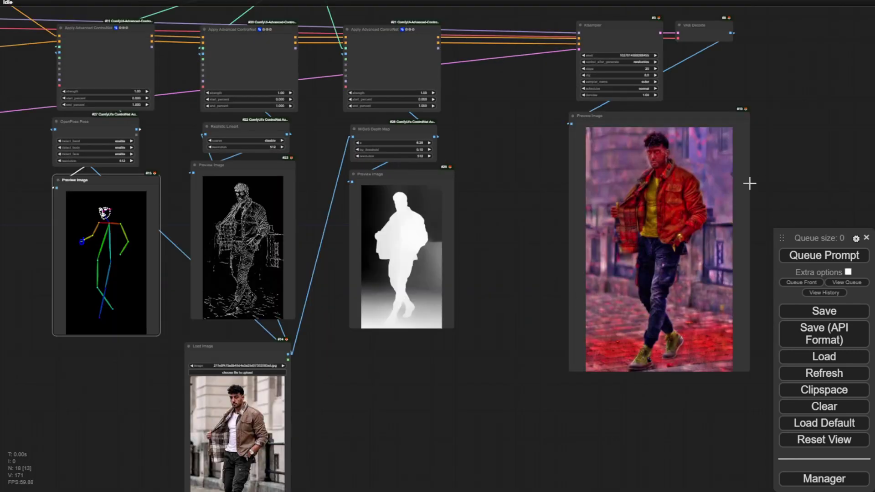
scroll(751, 178, up, 3)
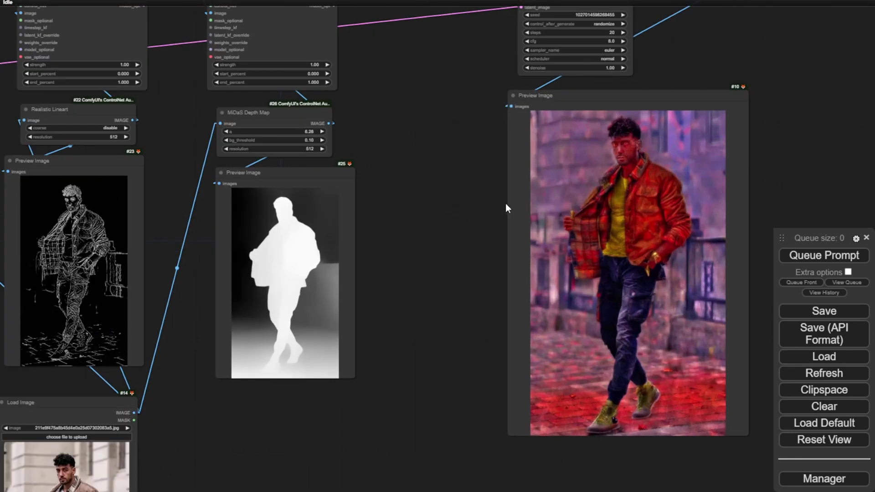
scroll(564, 205, up, 2)
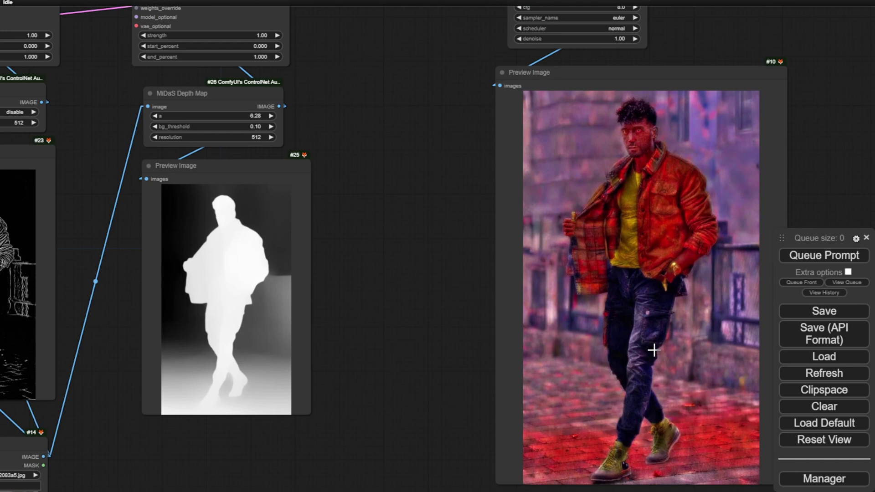
scroll(396, 362, down, 3)
drag(371, 376, 537, 234)
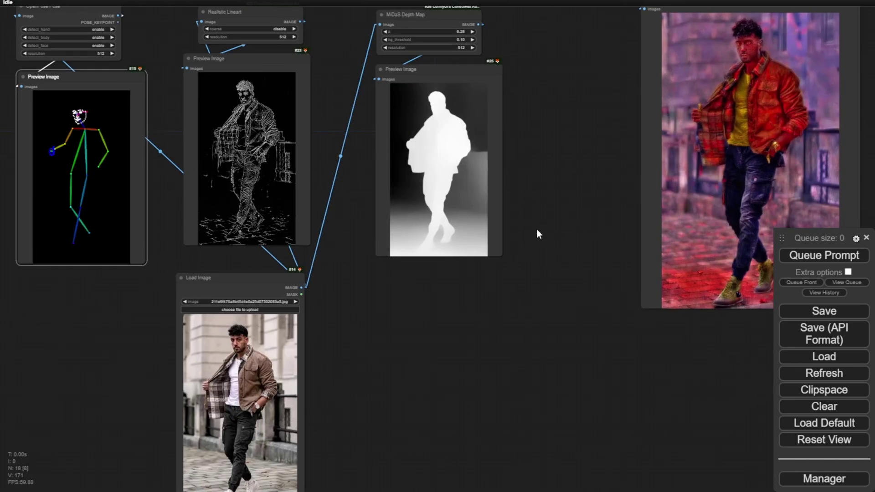
drag(459, 303, 554, 403)
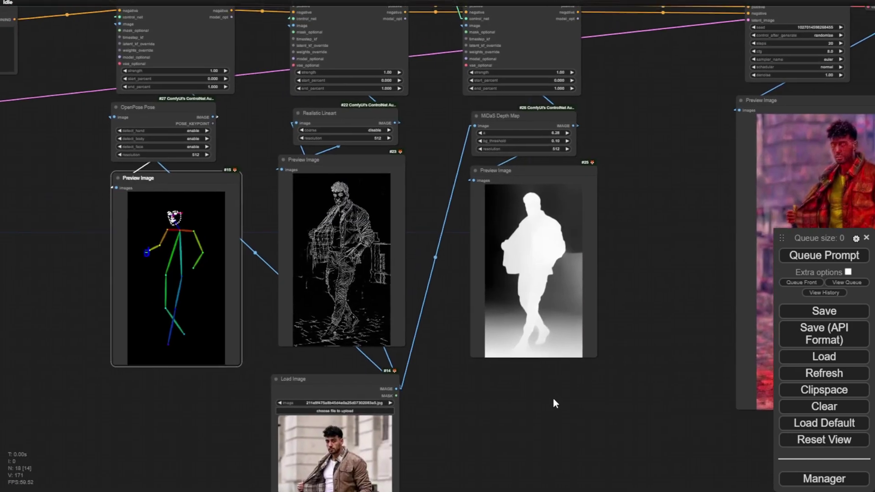
drag(419, 120, 445, 201)
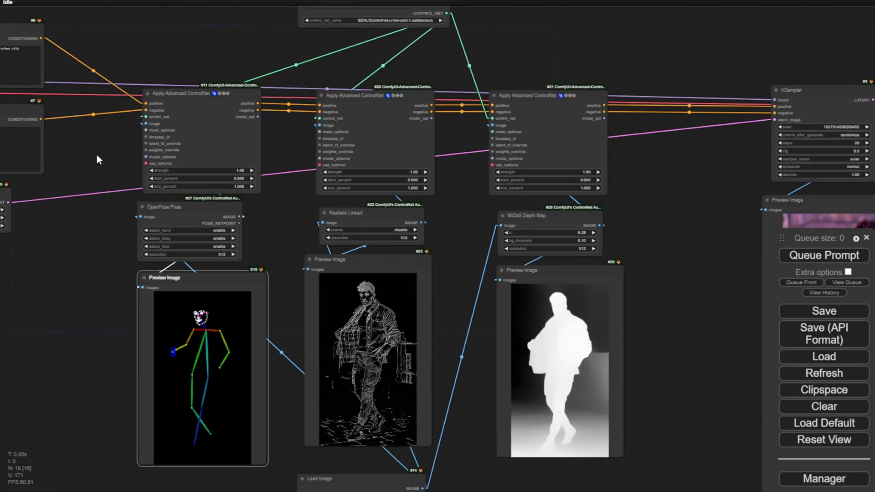
scroll(201, 192, up, 3)
scroll(201, 192, up, 4)
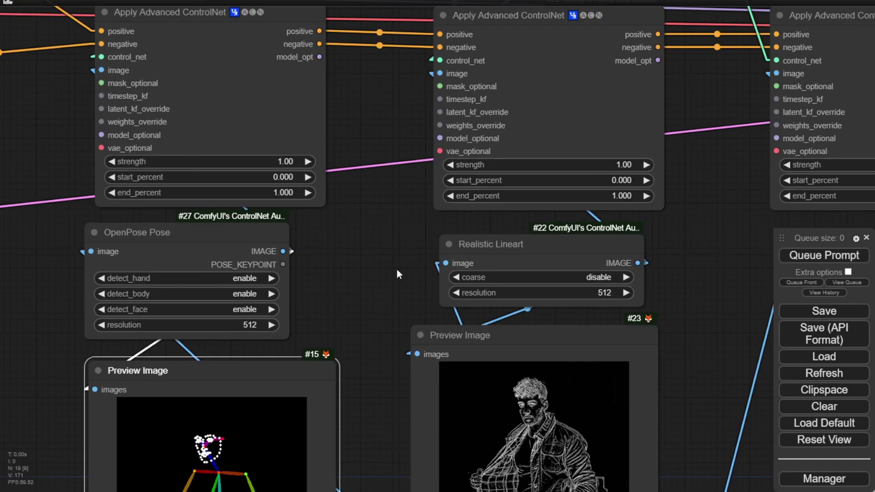
drag(378, 322, 382, 110)
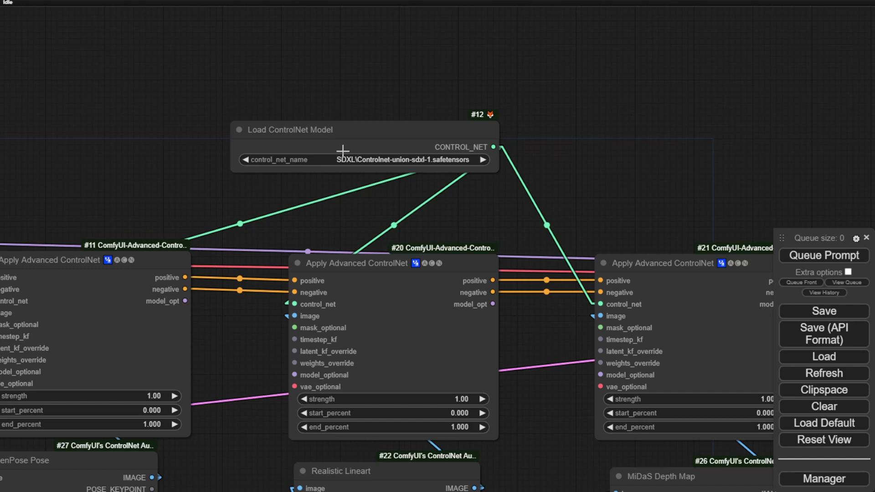
scroll(379, 178, down, 5)
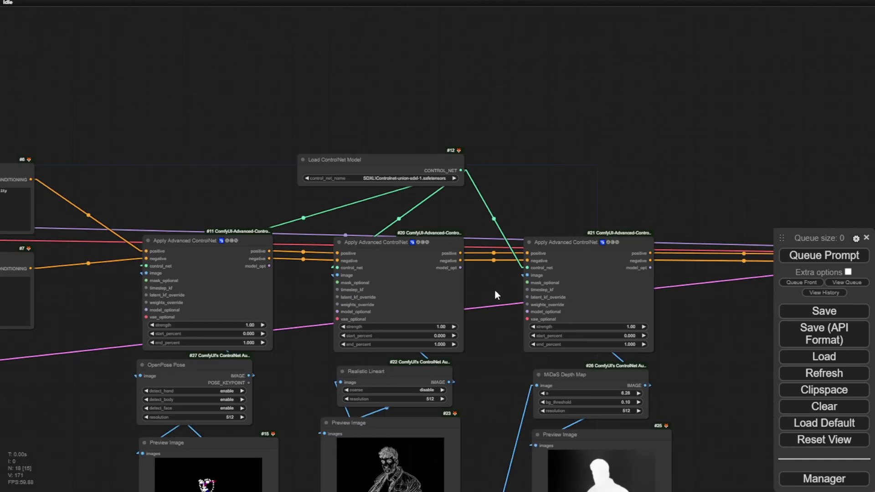
drag(494, 289, 466, 100)
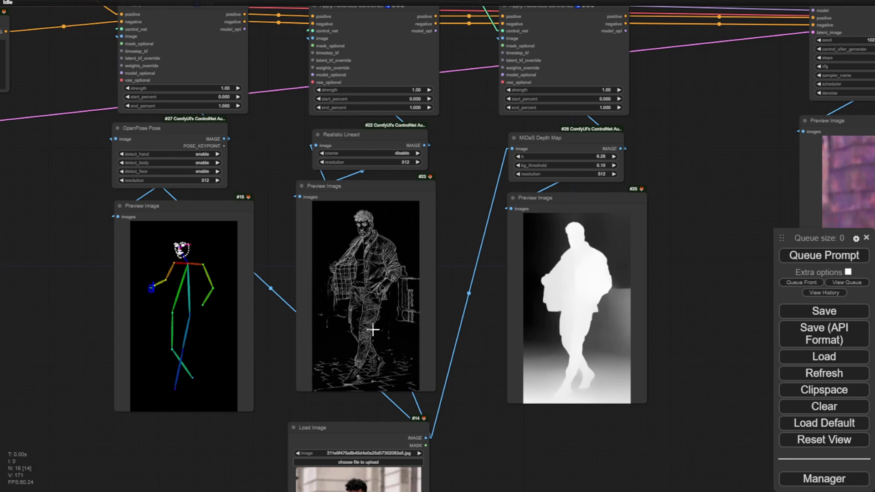
Queue the ControlNet workflow again to generate a fresh image of the posed man
scroll(492, 118, down, 3)
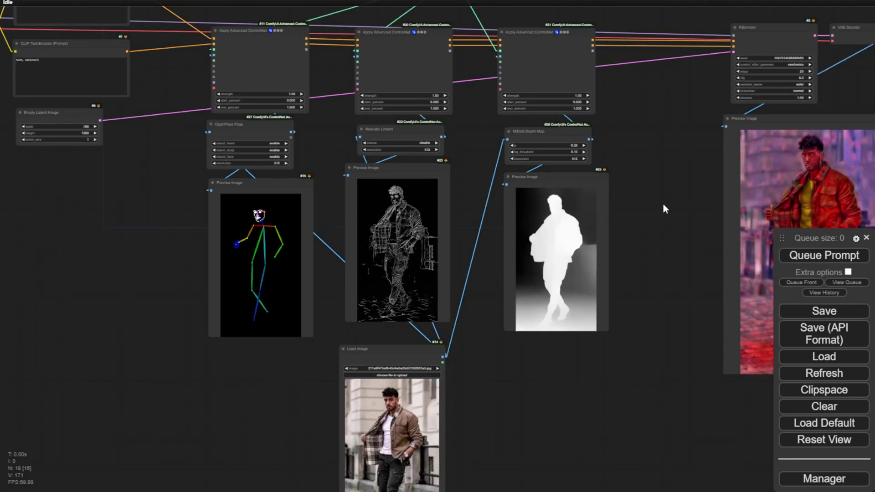
click(788, 253)
drag(674, 132, 566, 211)
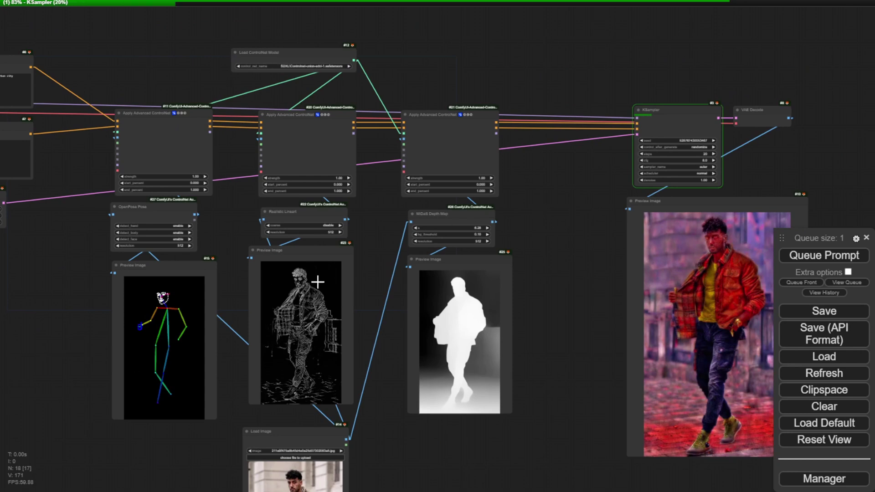